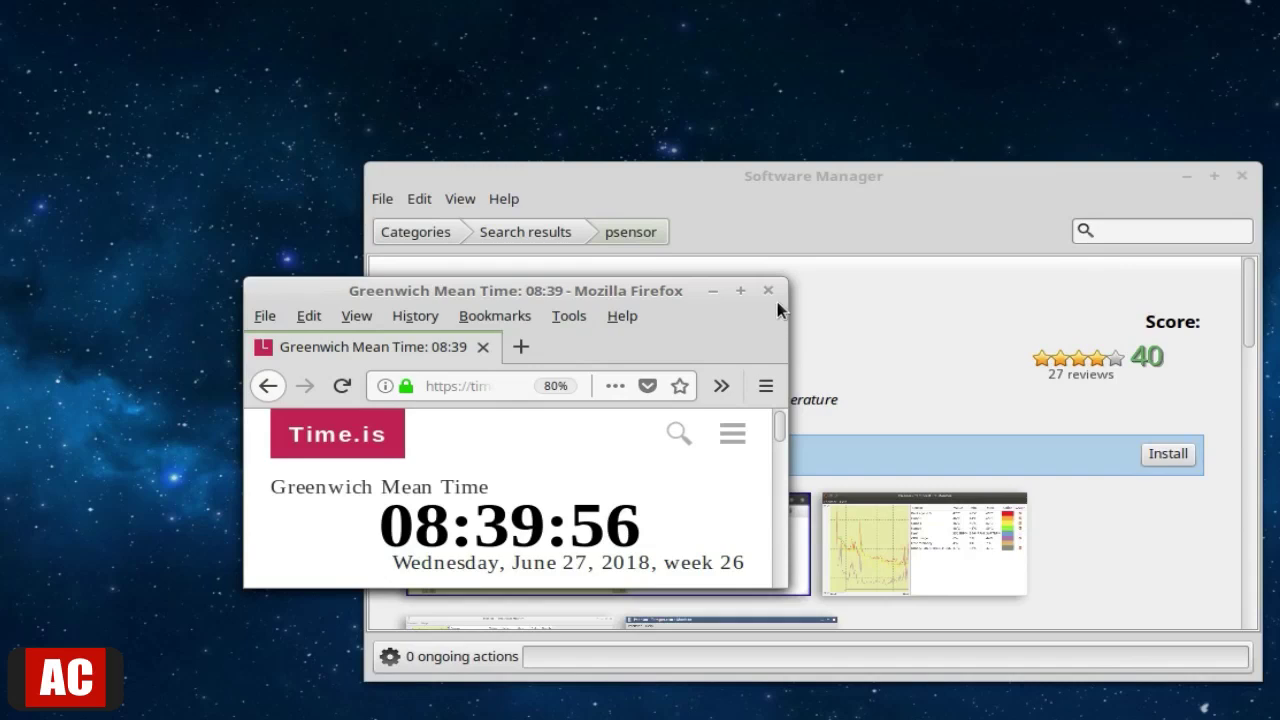
Minimize the browser window, install Psensor from the Software Manager and launch it
left_click(720, 291)
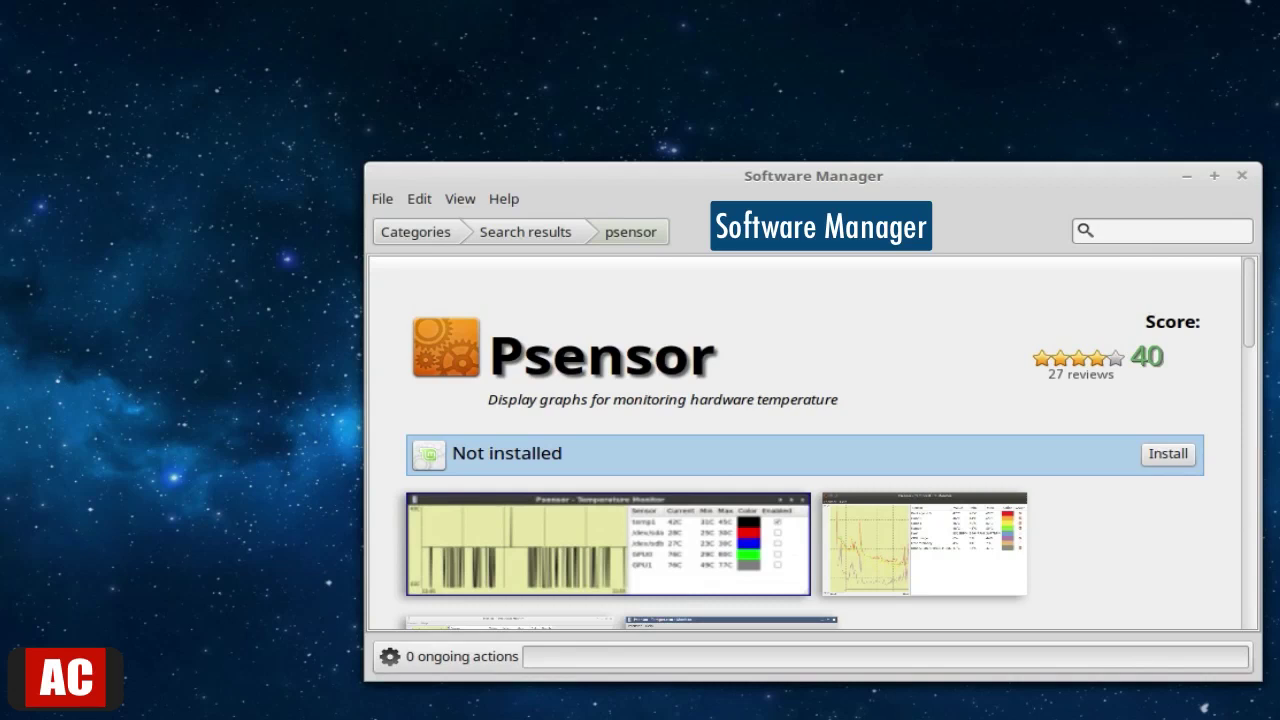
left_click(1169, 466)
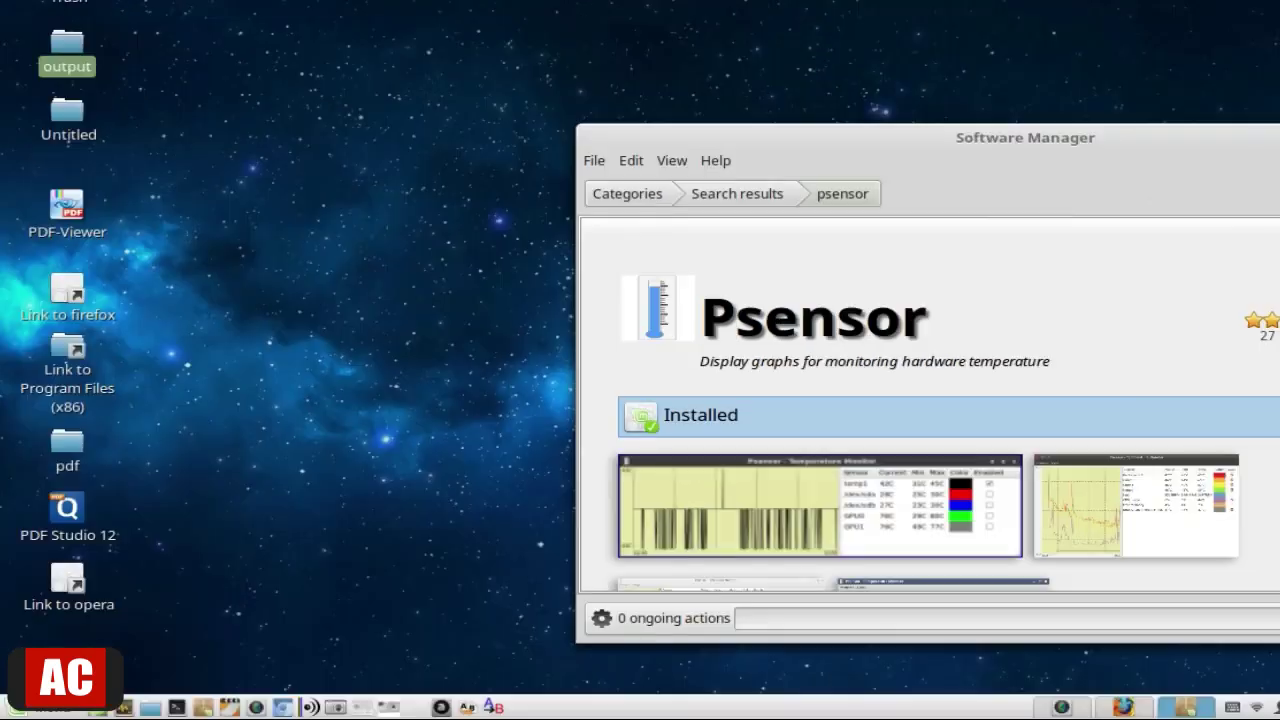
key("super")
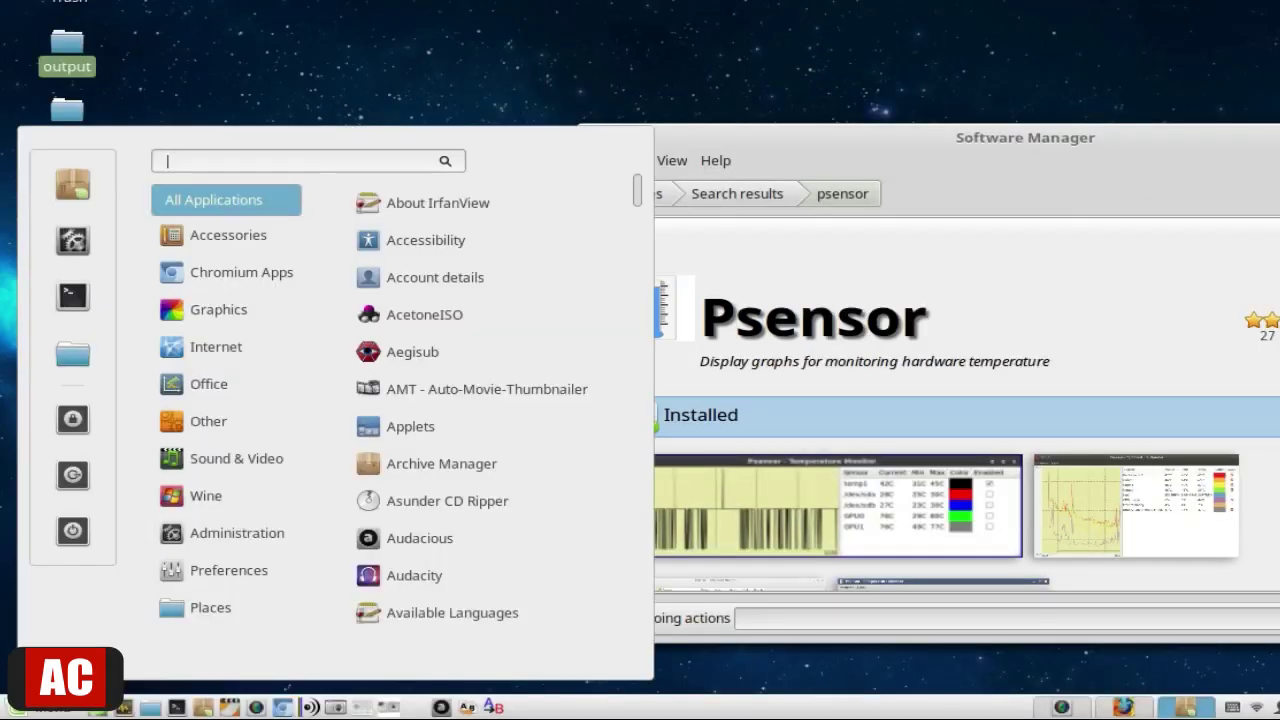
type("psenso")
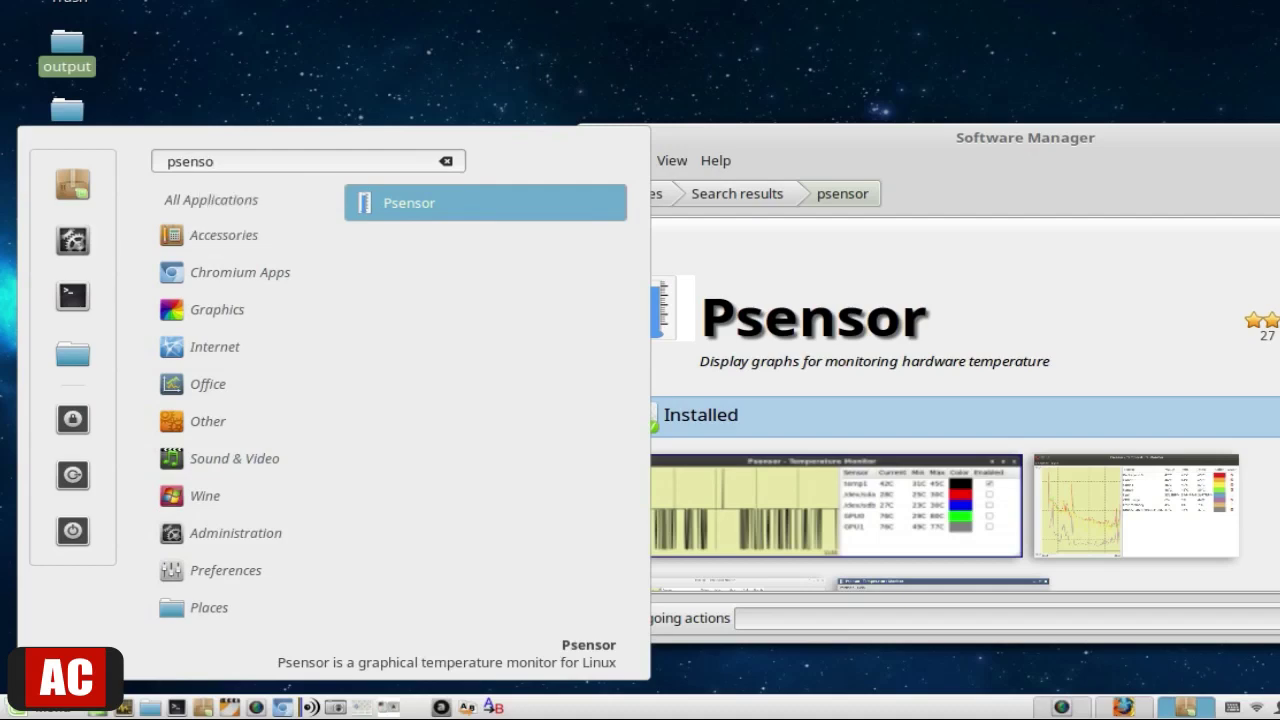
key("Return")
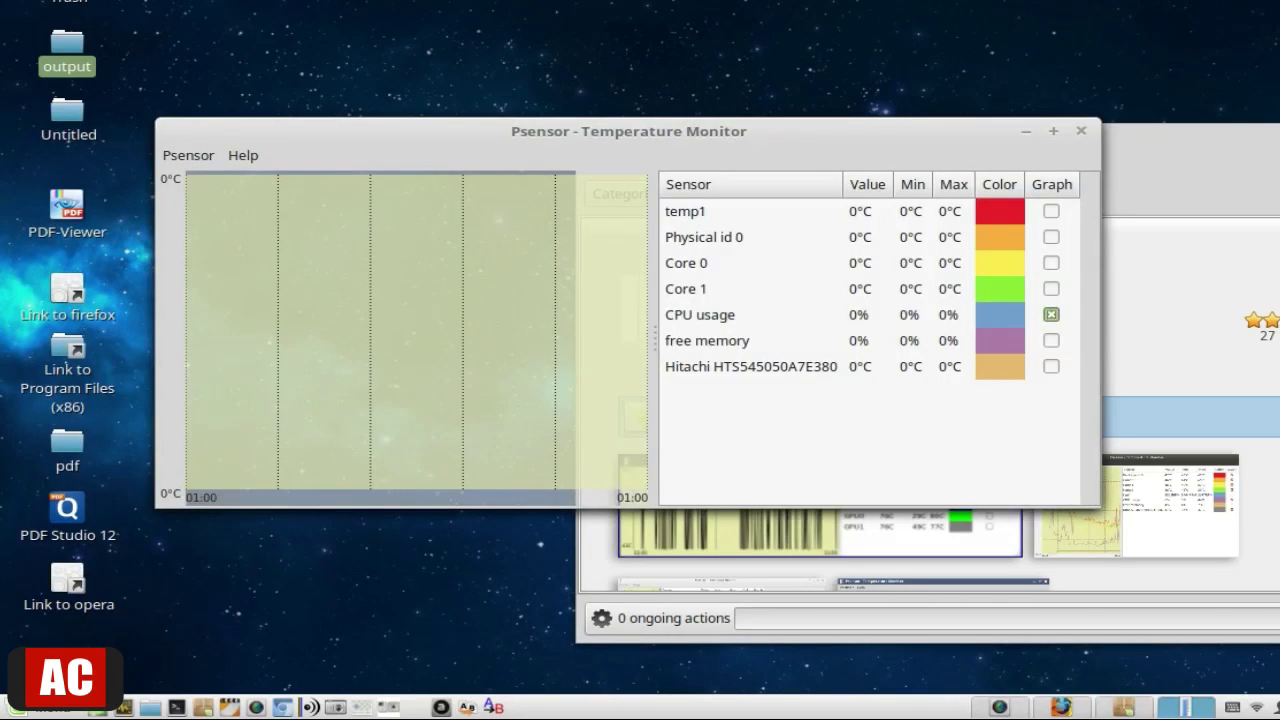
Remove CPU usage from the graph and plot the temp1 sensor instead
left_click(1051, 314)
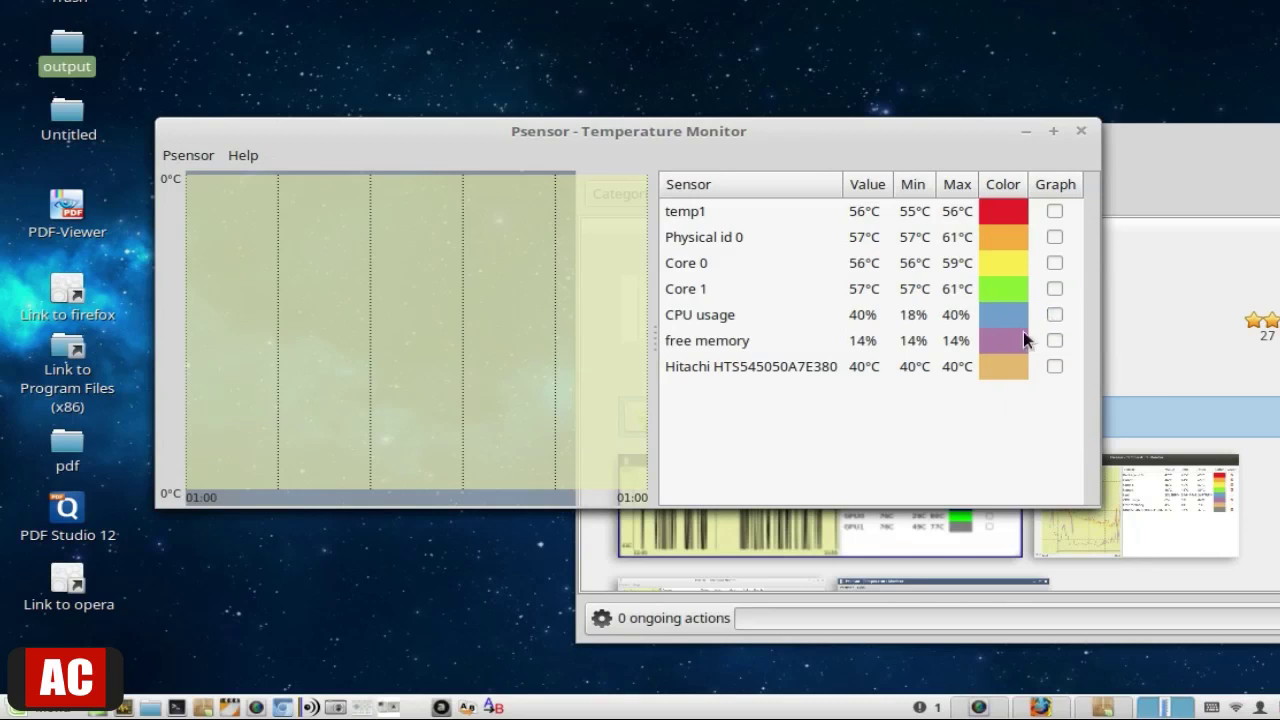
left_click(1055, 211)
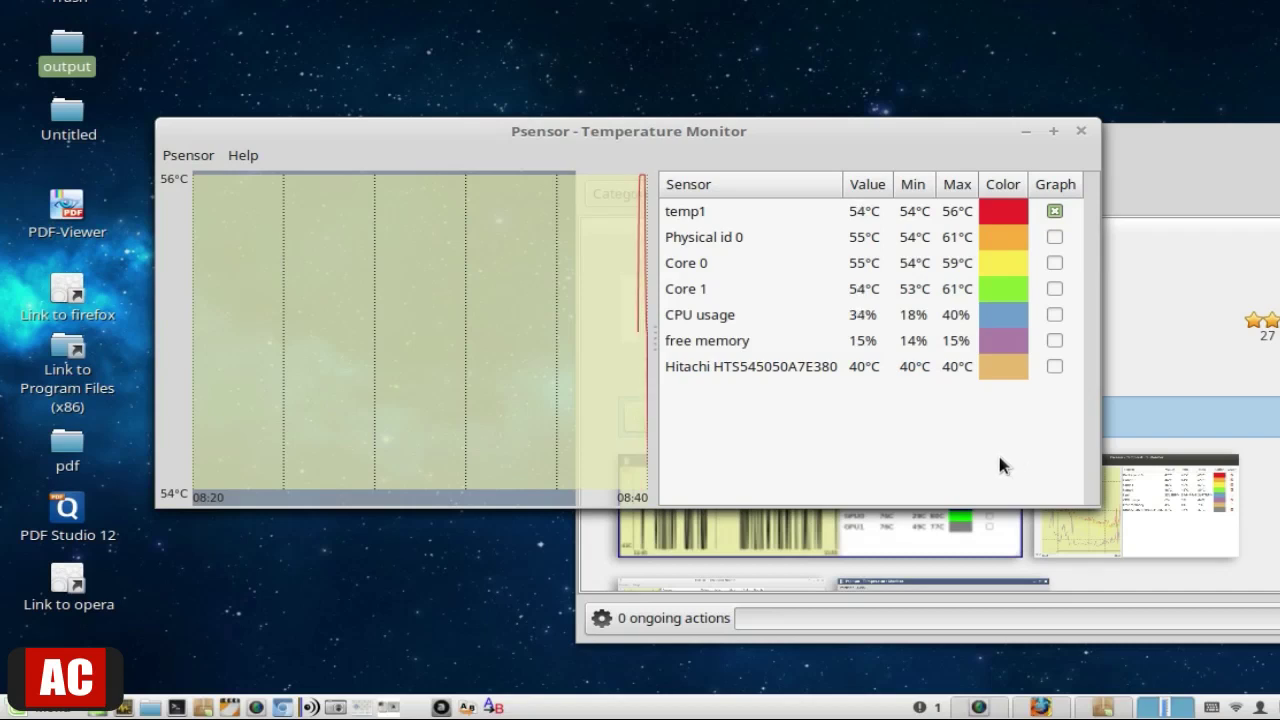
Open temp1's alarm settings, check the system's notification list, and deactivate desktop notifications for temp1
right_click(707, 205)
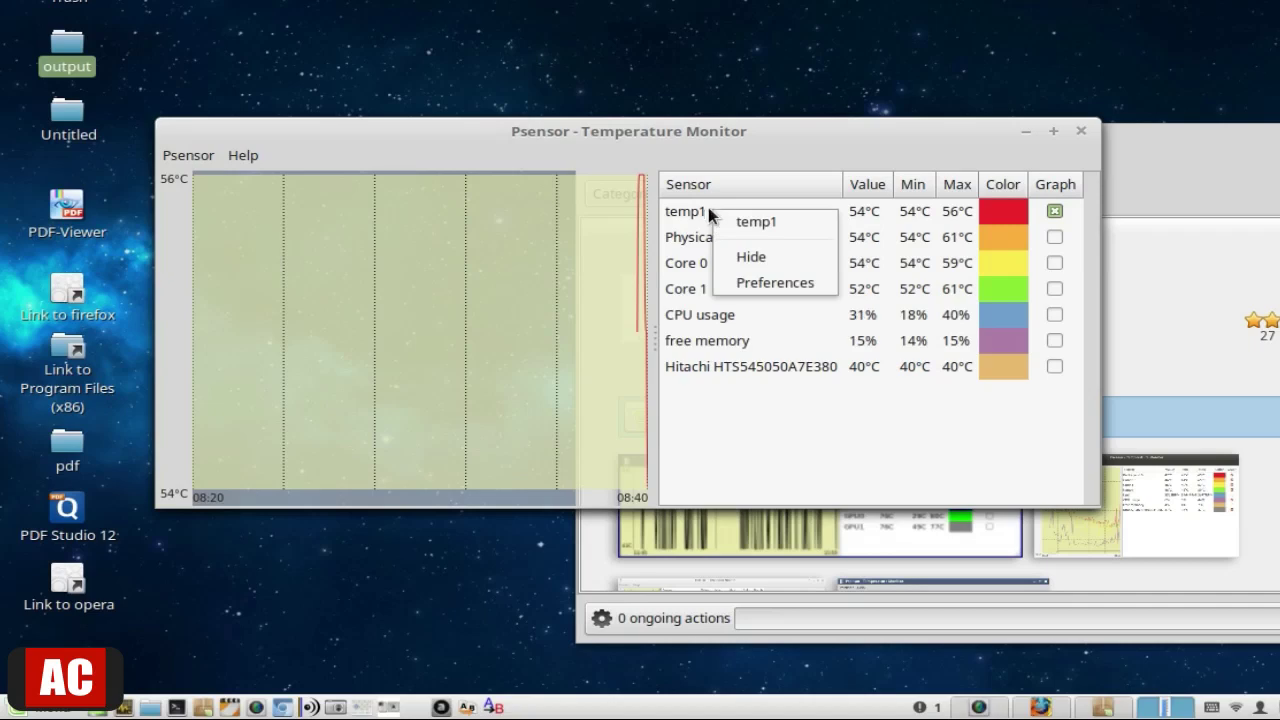
left_click(726, 282)
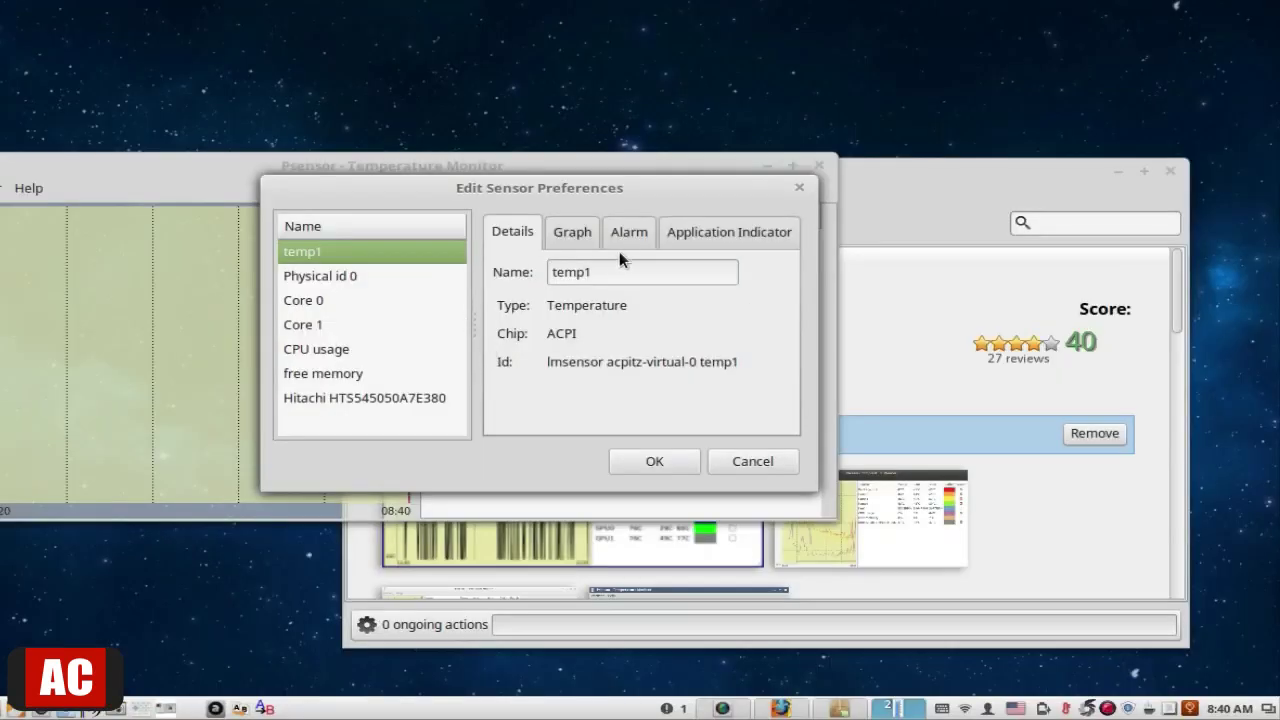
left_click(630, 234)
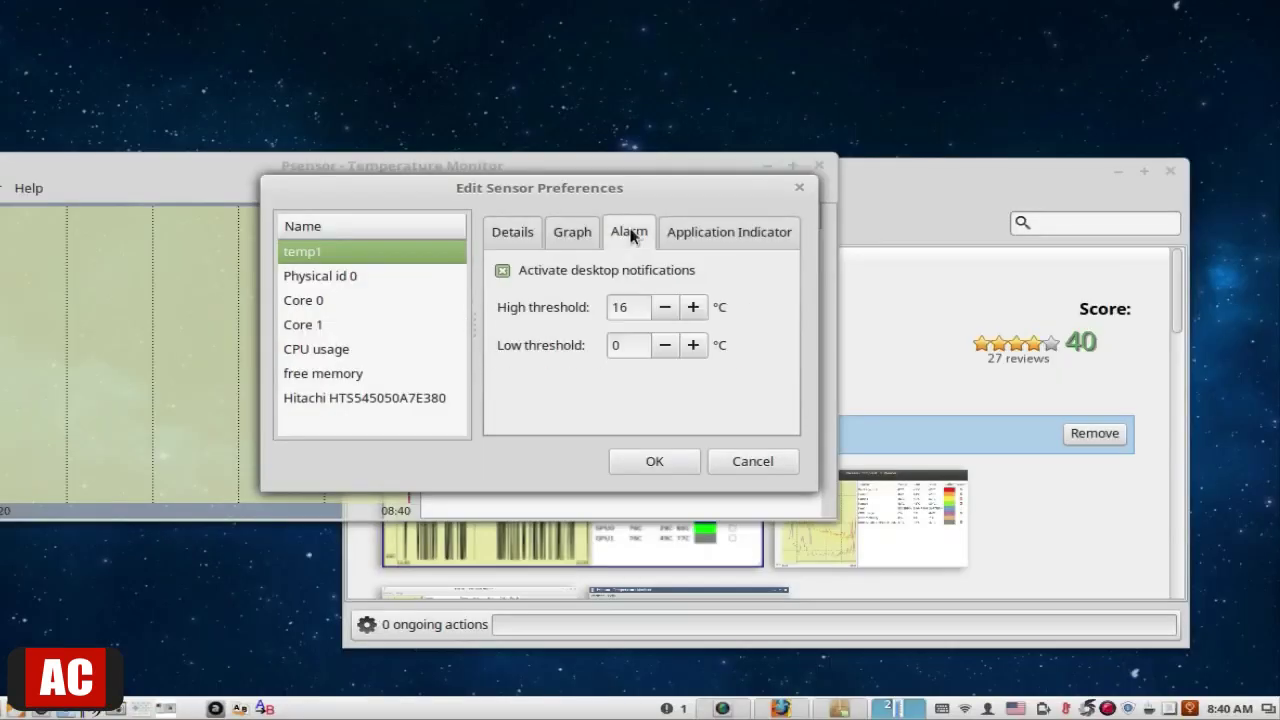
left_click_drag(545, 187, 563, 315)
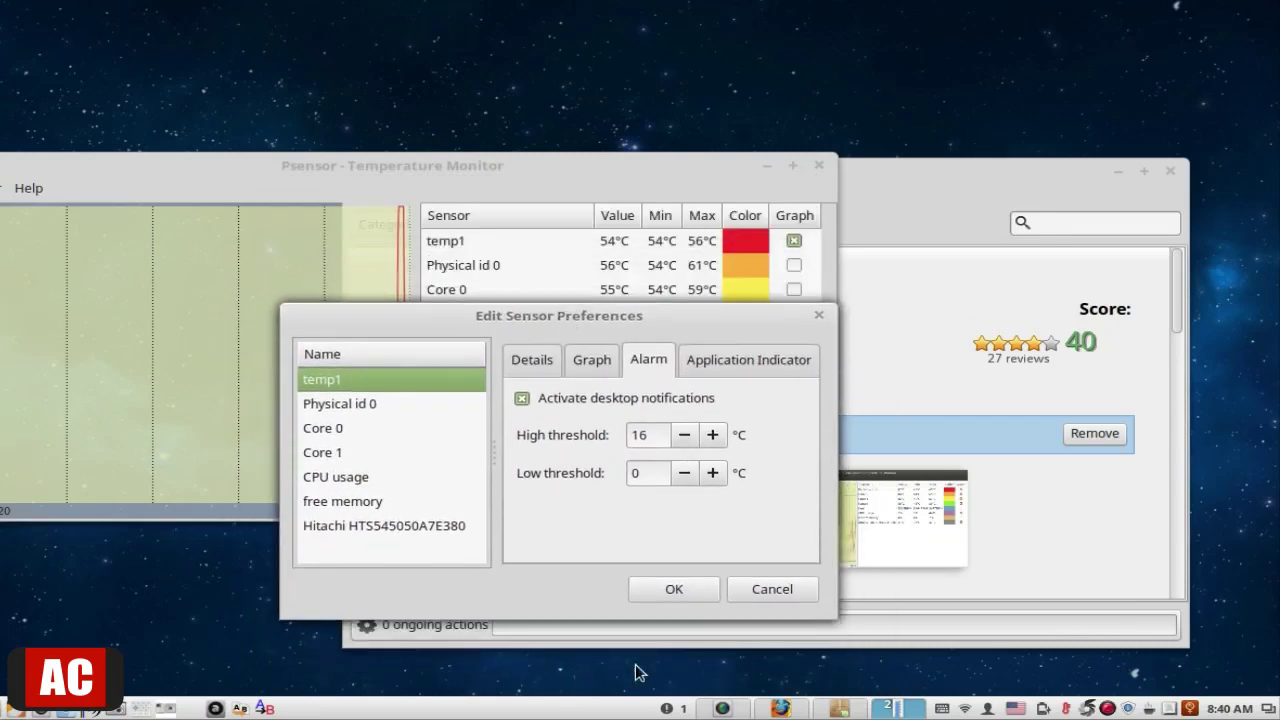
left_click(673, 714)
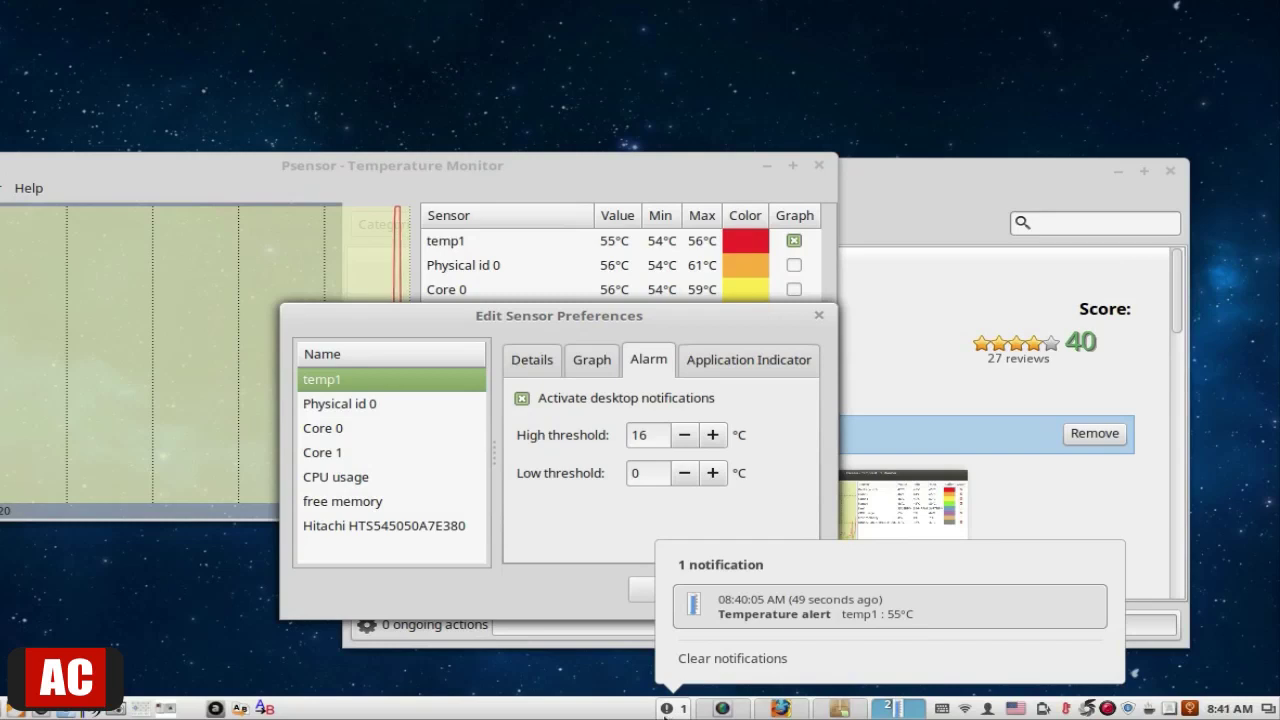
left_click(587, 521)
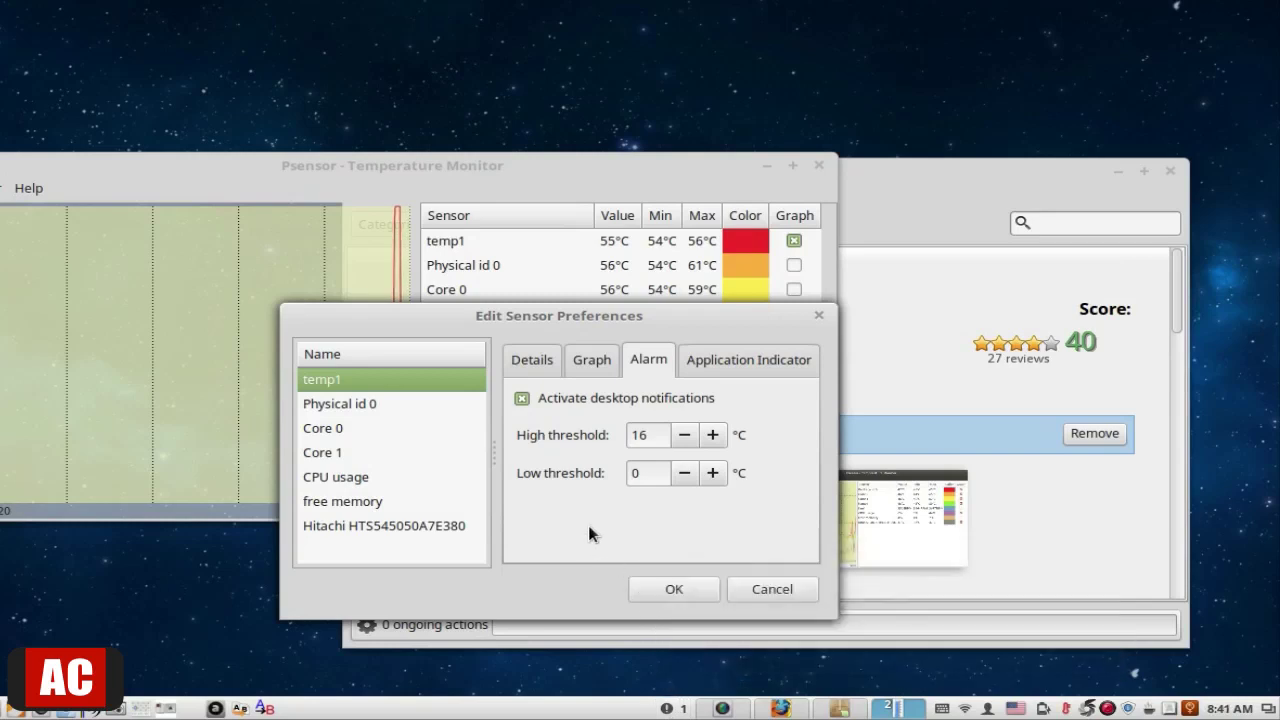
left_click(524, 400)
Activate desktop notifications for CPU usage with a high threshold of 10%, save, and check the system's notification list
left_click(365, 477)
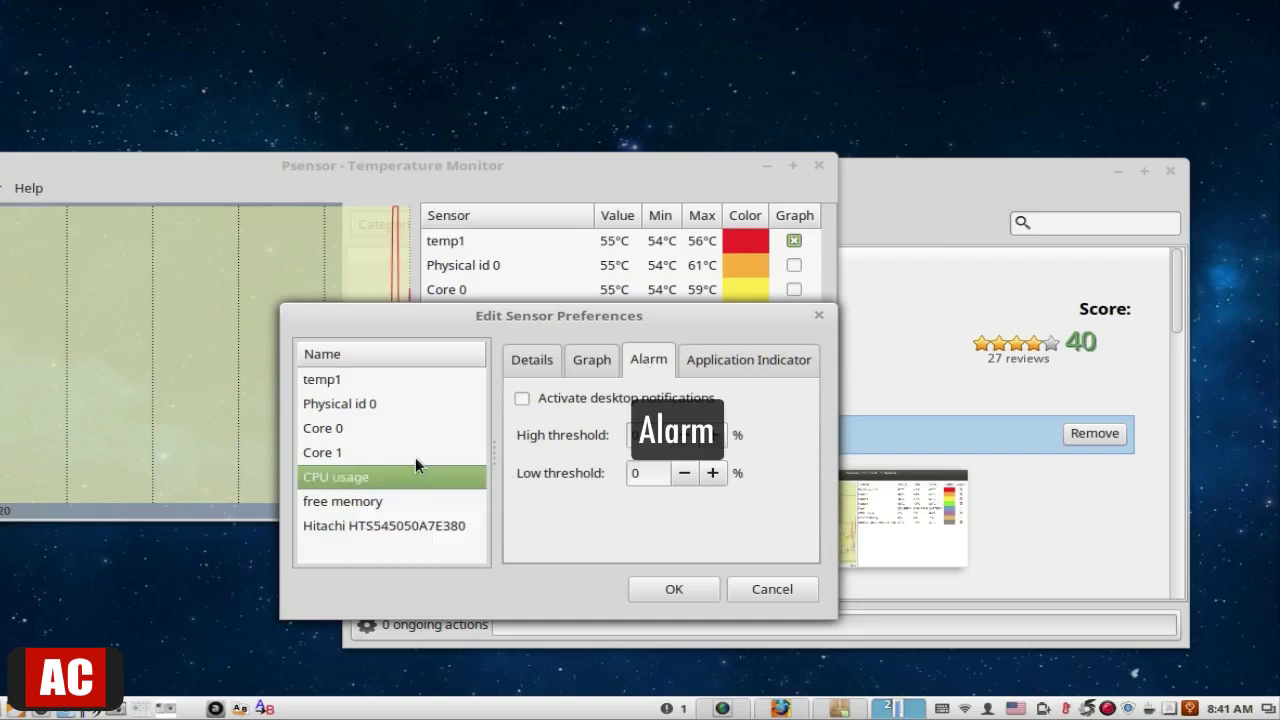
left_click(522, 398)
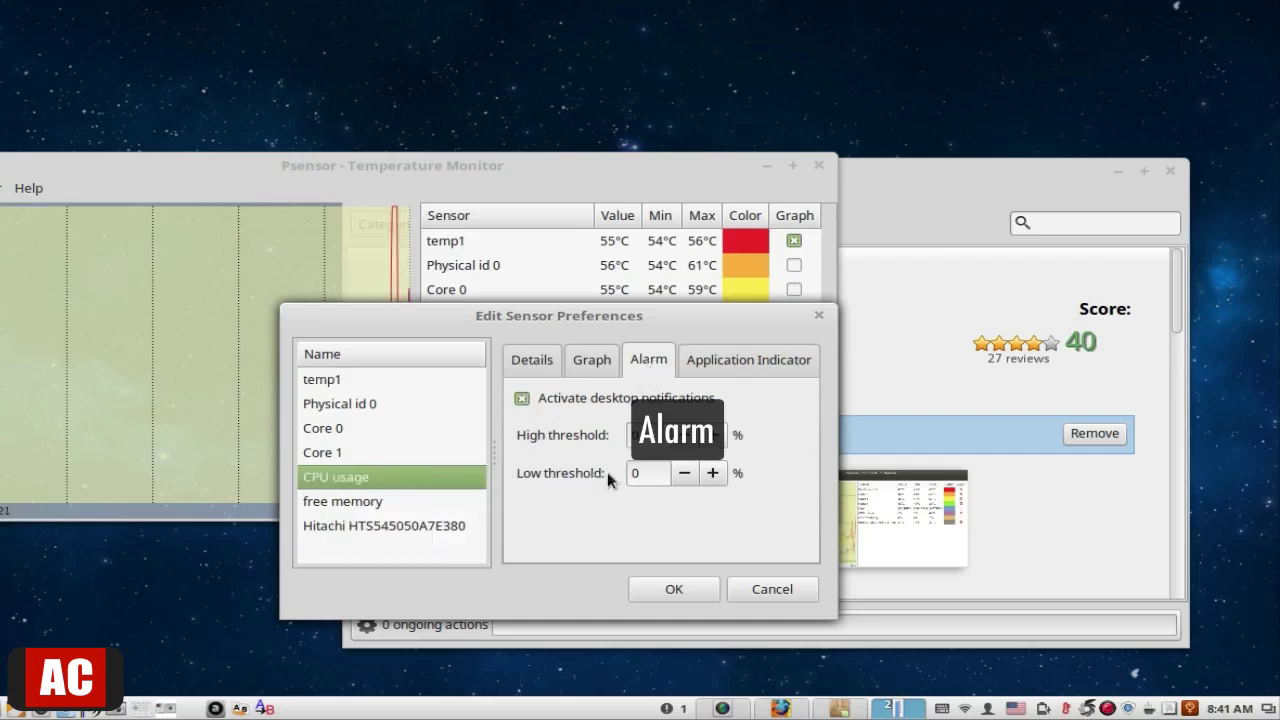
left_click(712, 435)
left_click(712, 435)
left_click(712, 435)
left_click(712, 435)
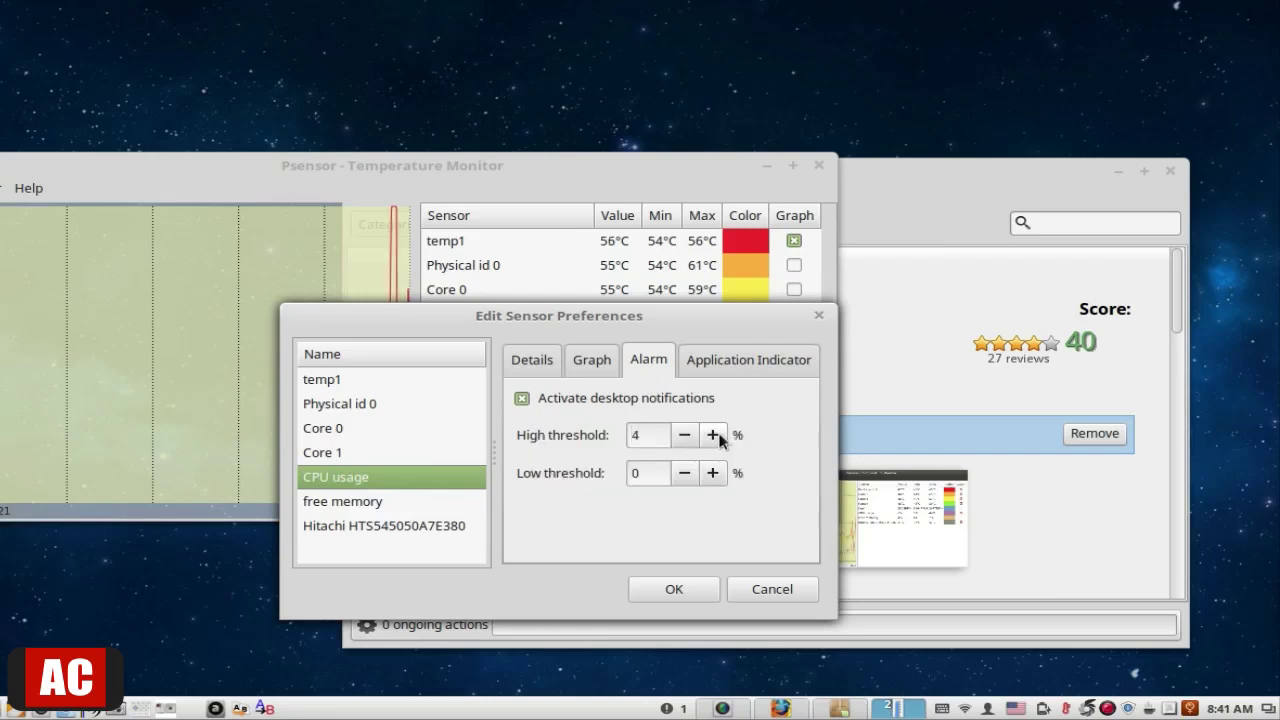
left_click(718, 435)
left_click(718, 435)
left_click(718, 435)
left_click(718, 435)
left_click(718, 435)
left_click(718, 435)
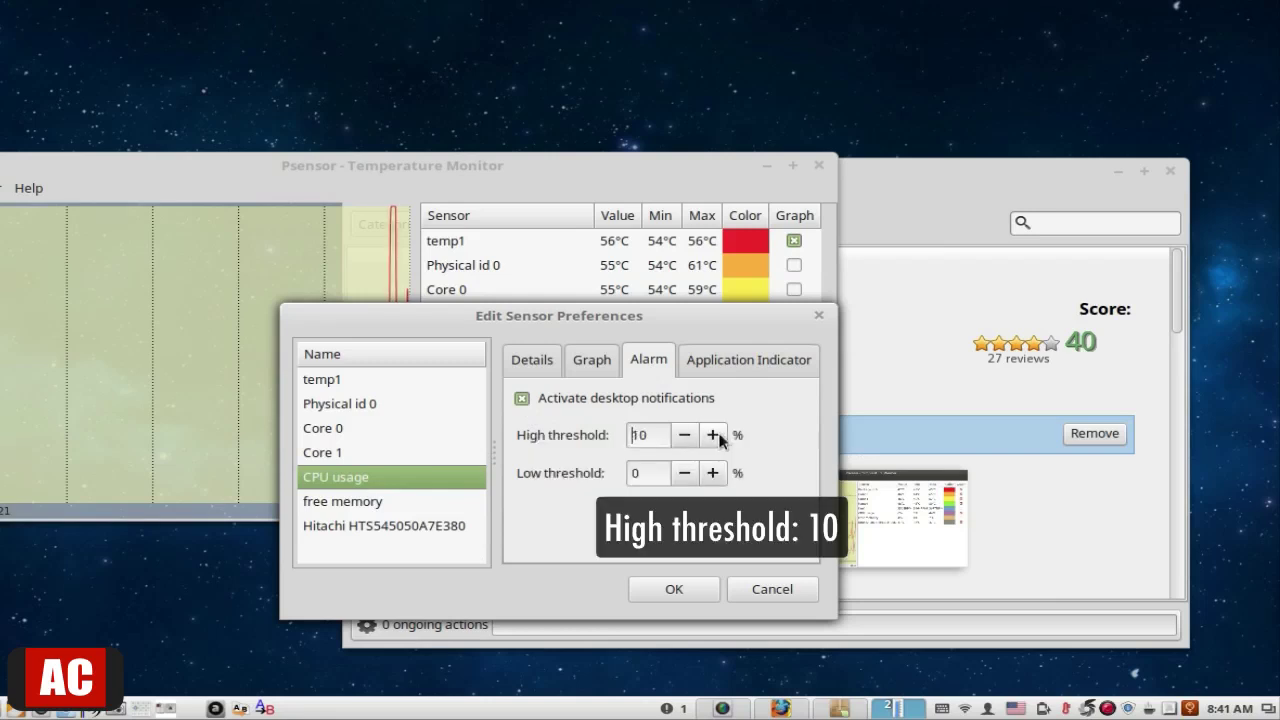
left_click_drag(711, 313, 725, 371)
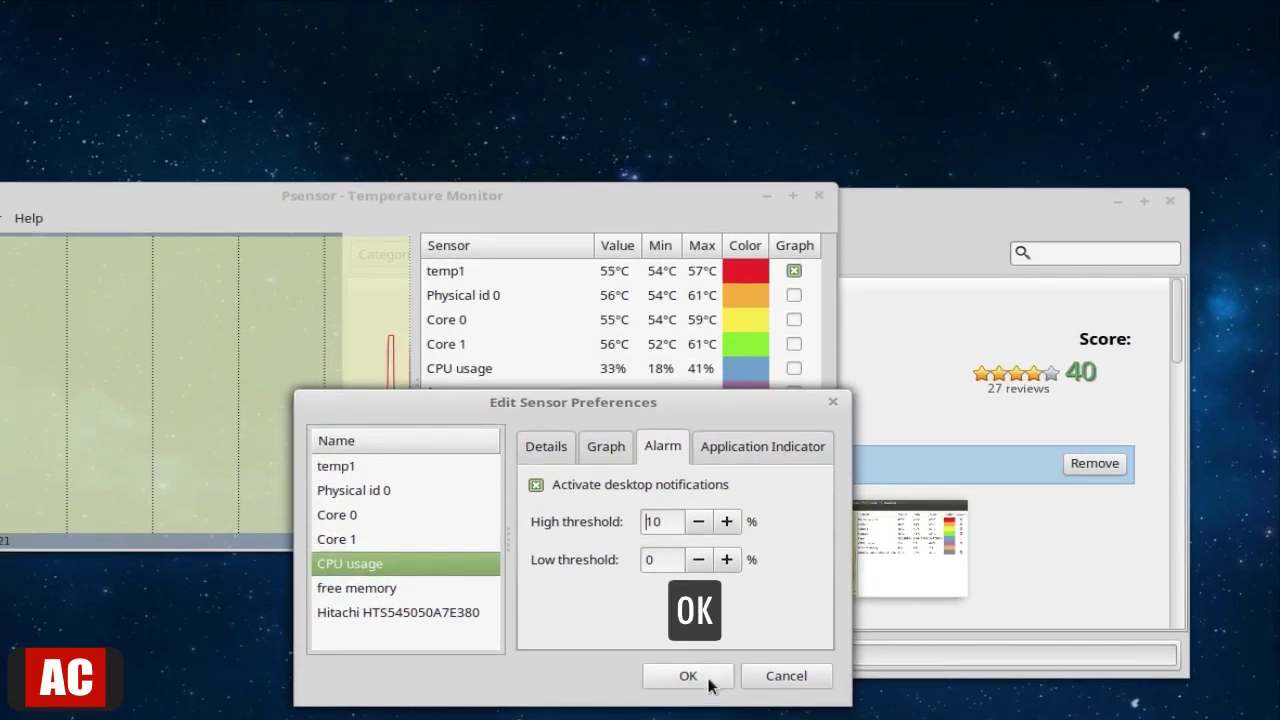
left_click(707, 680)
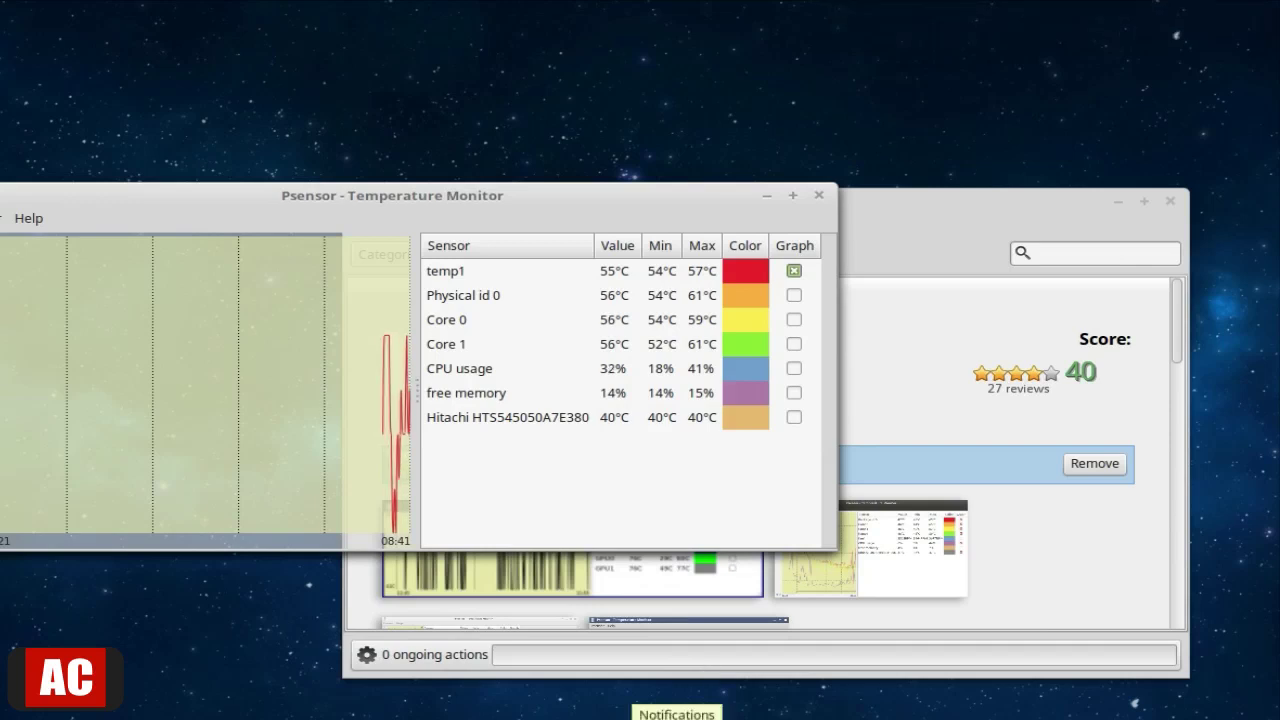
left_click(677, 716)
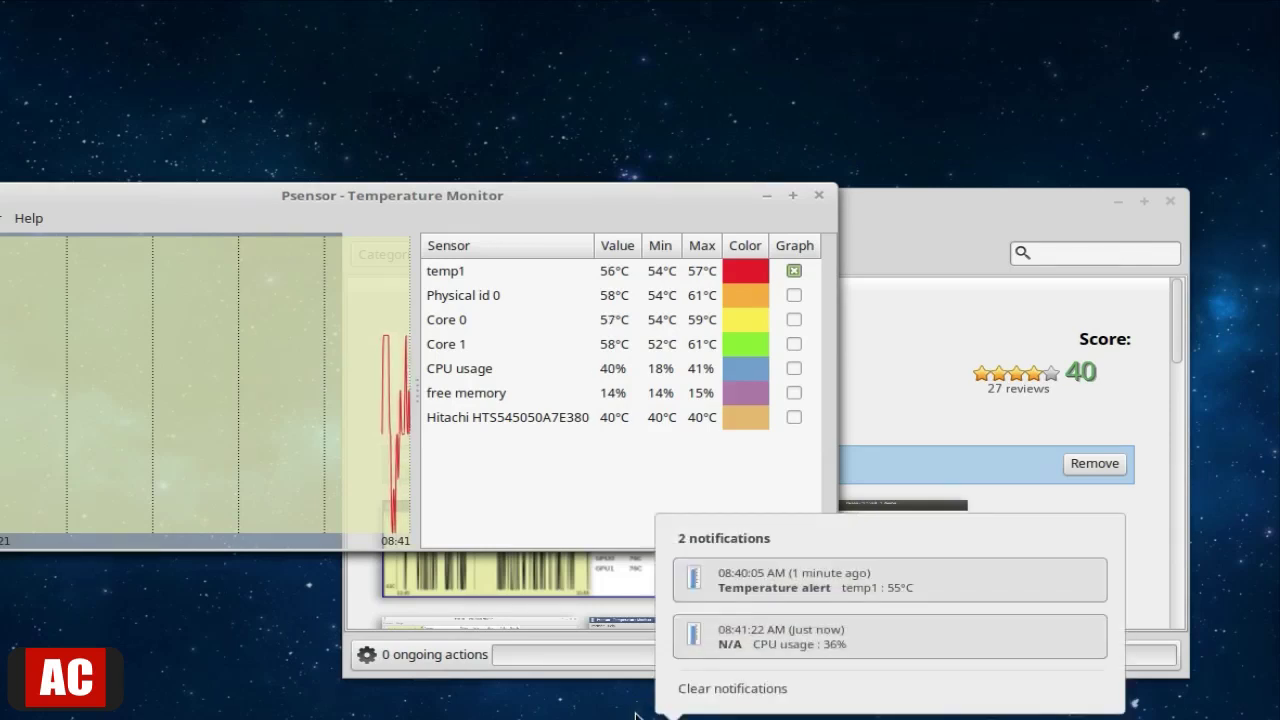
left_click(643, 201)
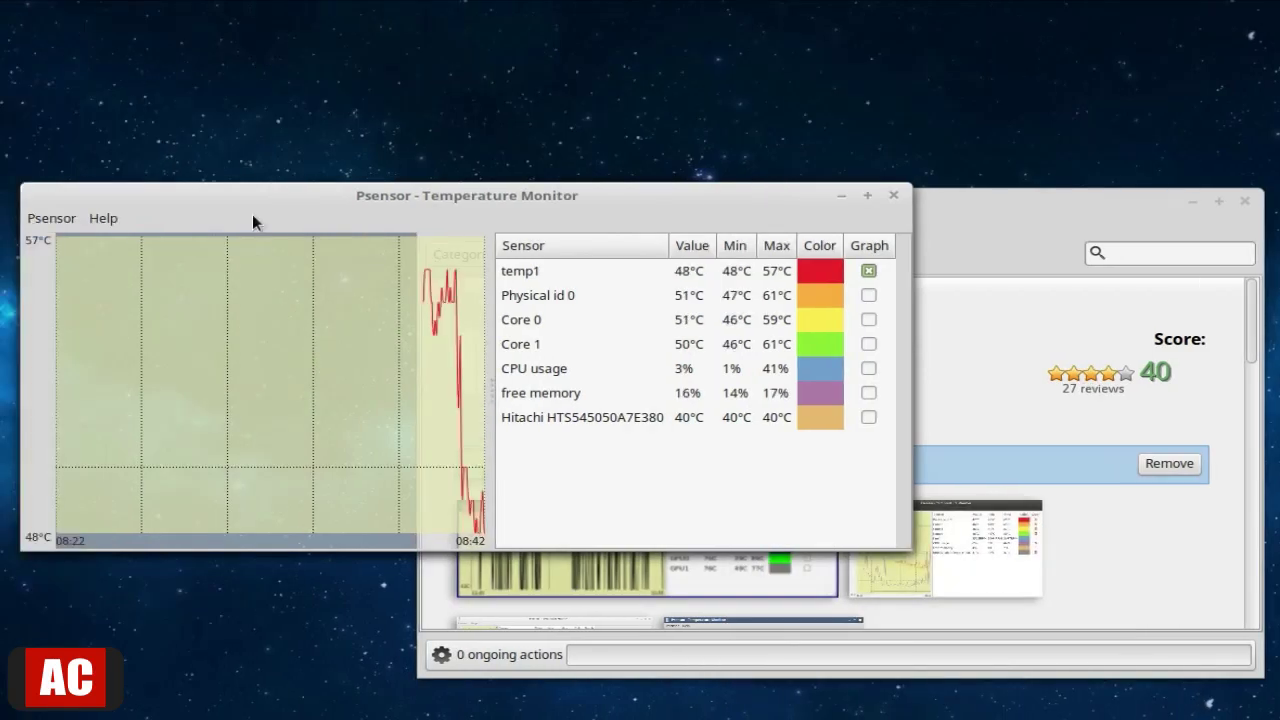
Open Psensor's general preferences and review the temperature unit setting and the startup options
left_click(52, 218)
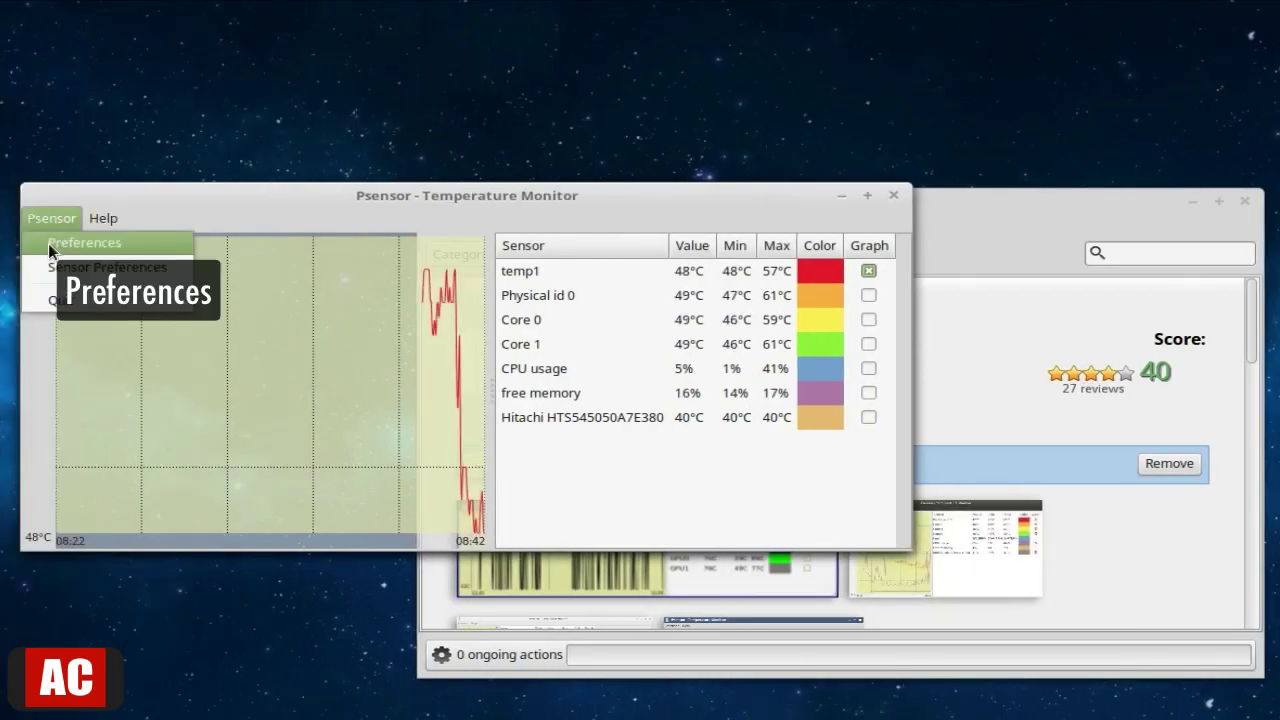
left_click(52, 244)
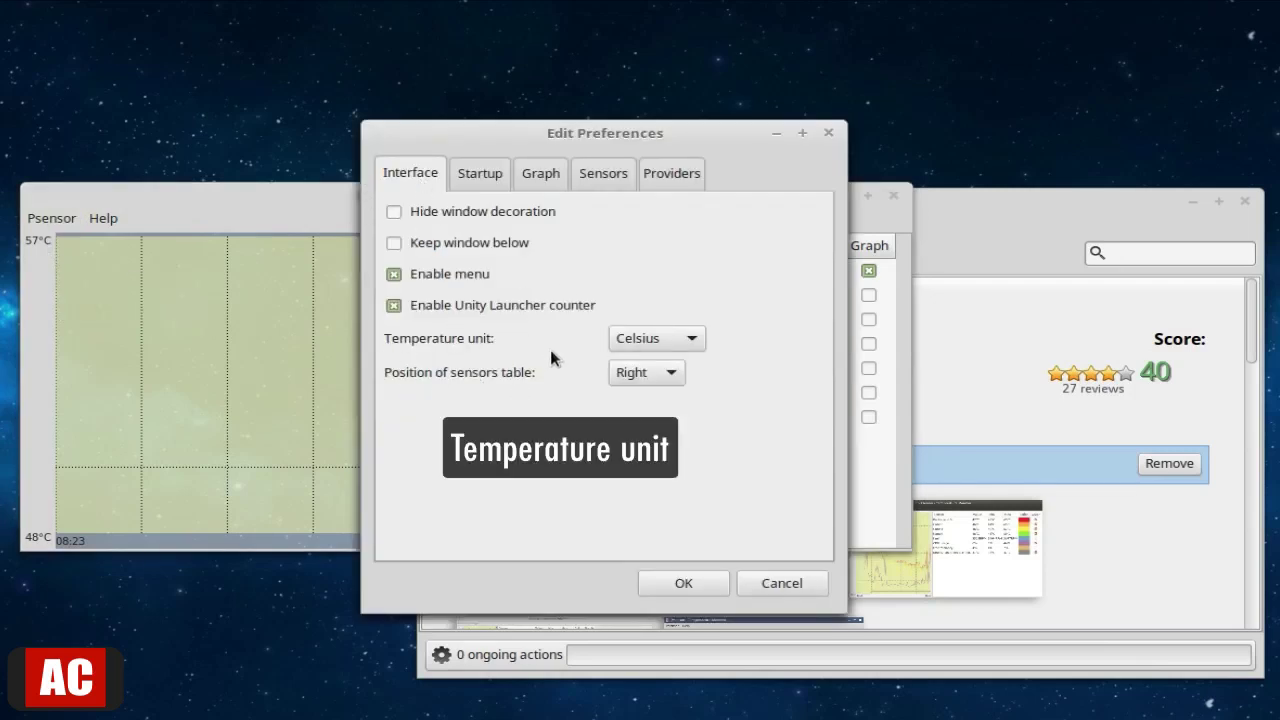
left_click_drag(677, 131, 680, 158)
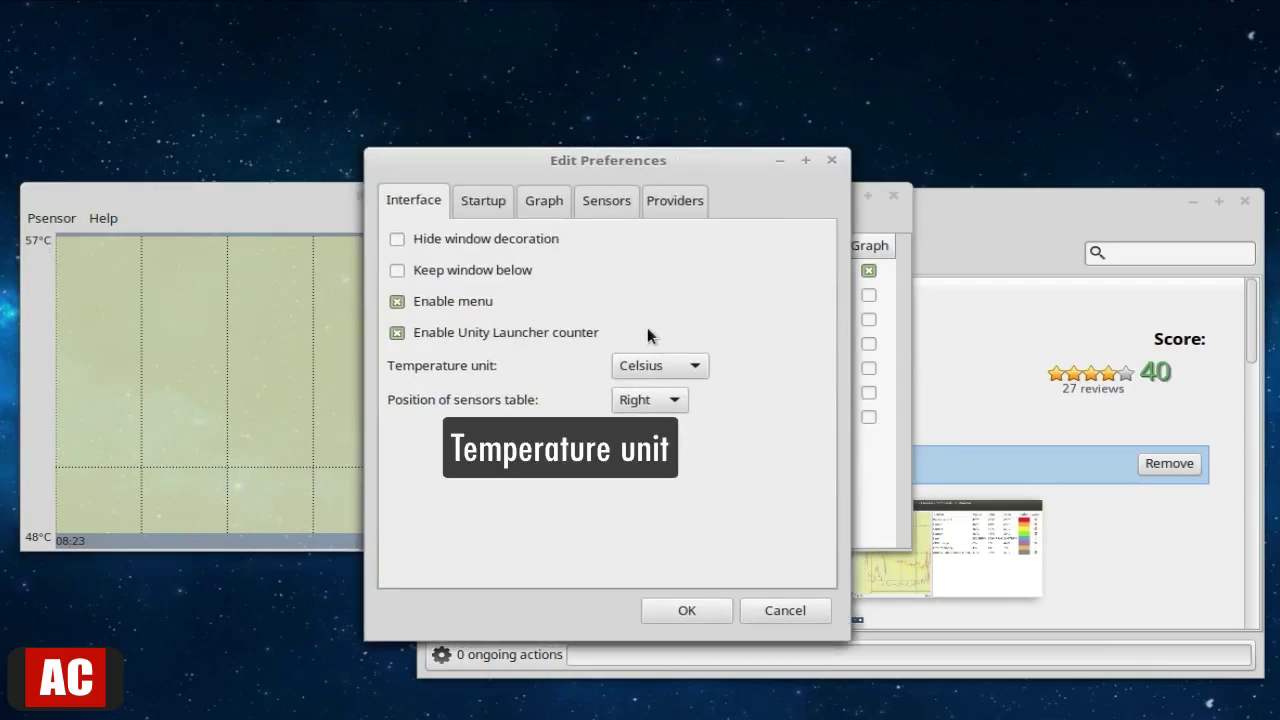
left_click(657, 365)
left_click(688, 365)
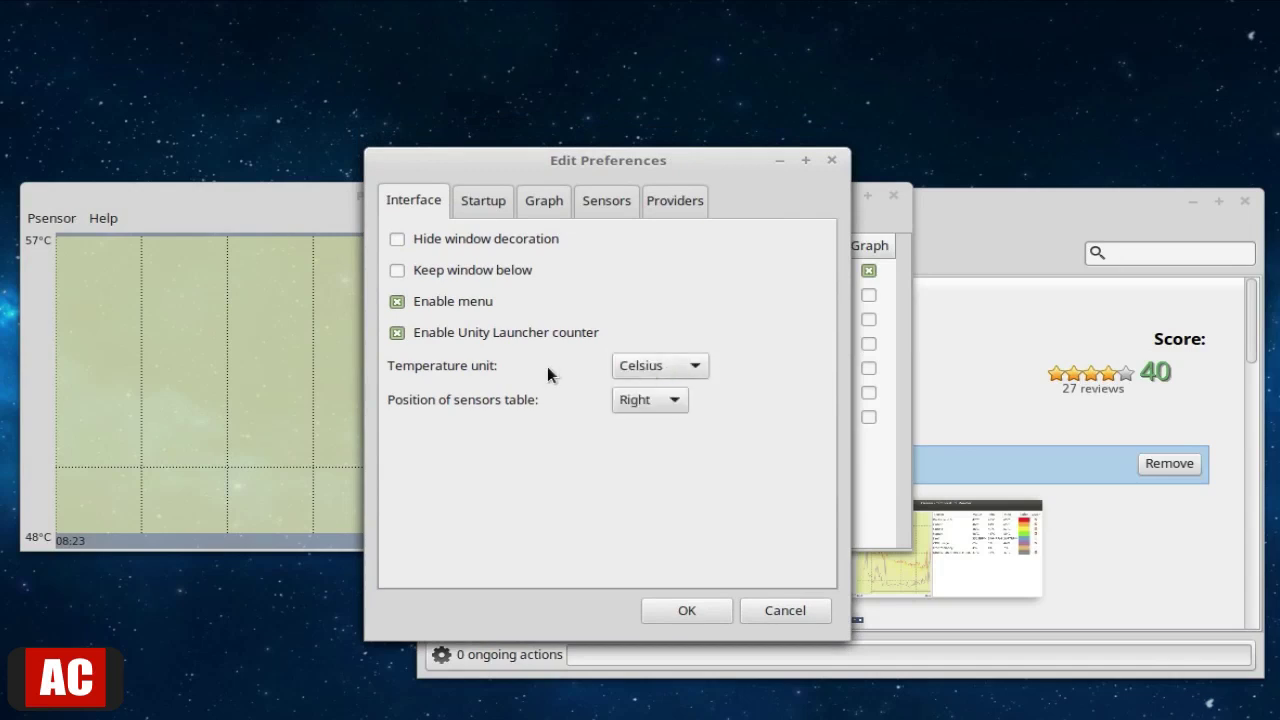
left_click(467, 203)
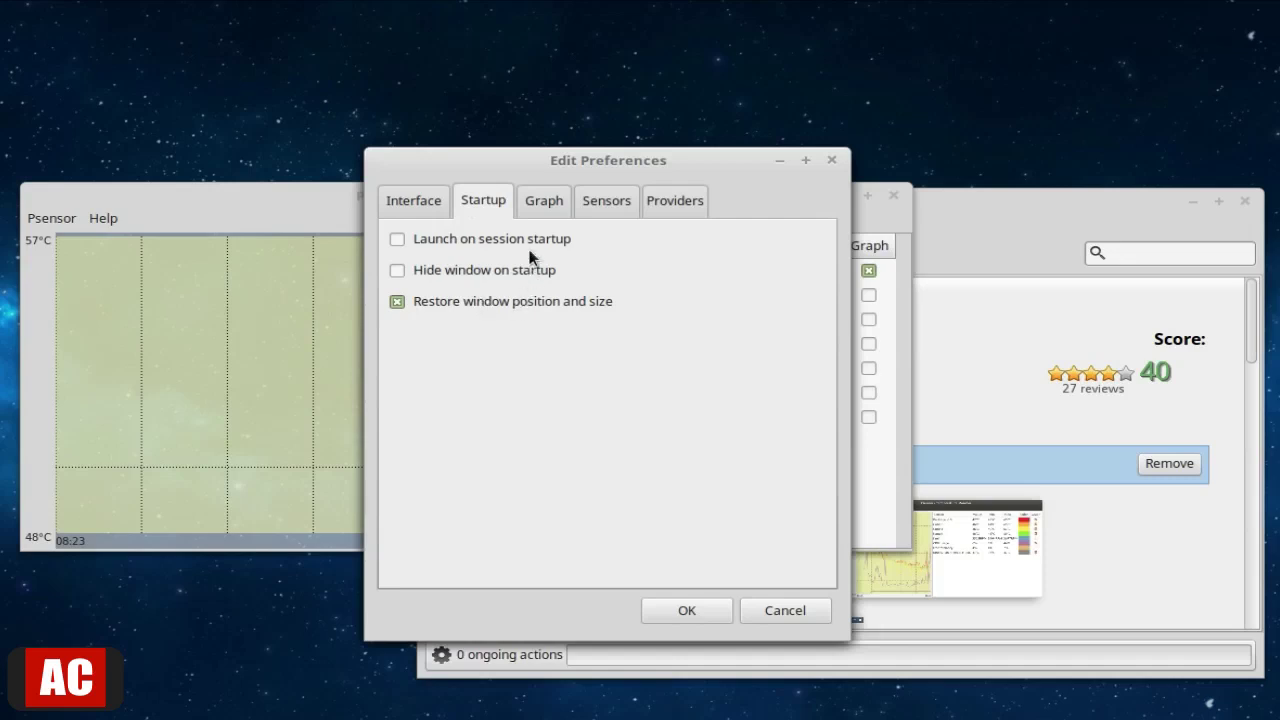
Set the graph's update interval to 5 seconds in the preferences
left_click(542, 204)
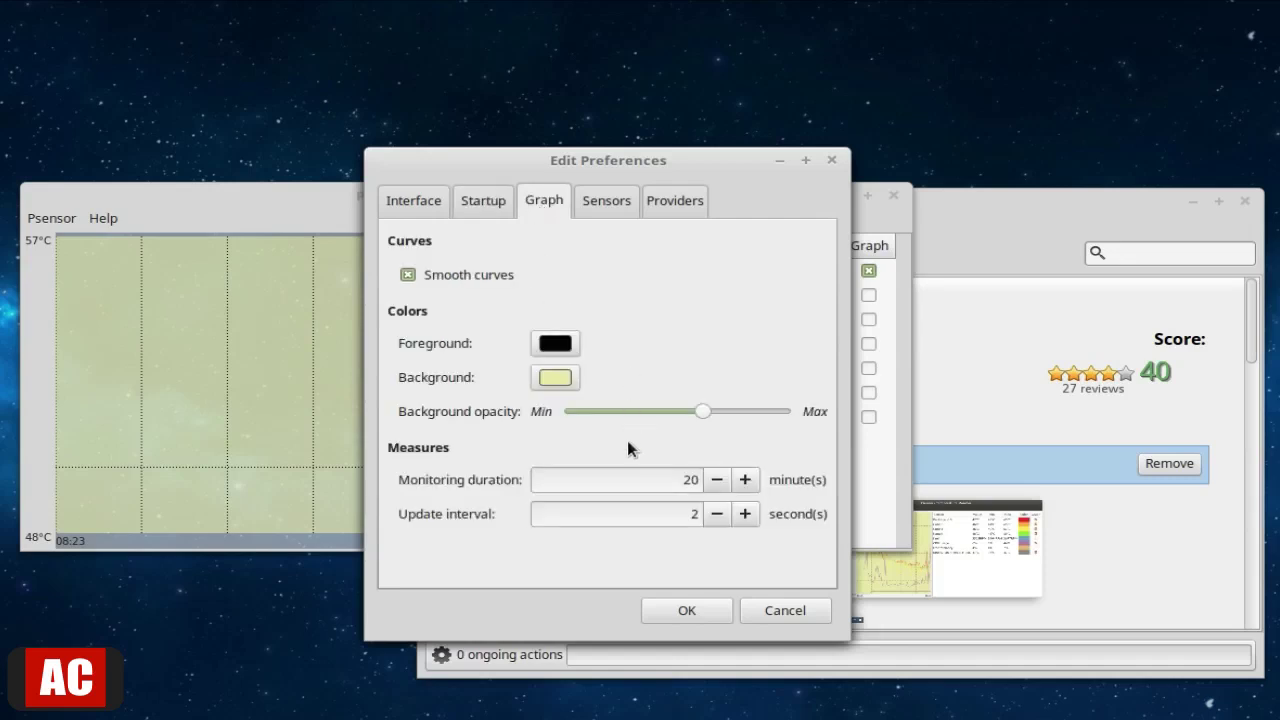
left_click(747, 513)
left_click(747, 513)
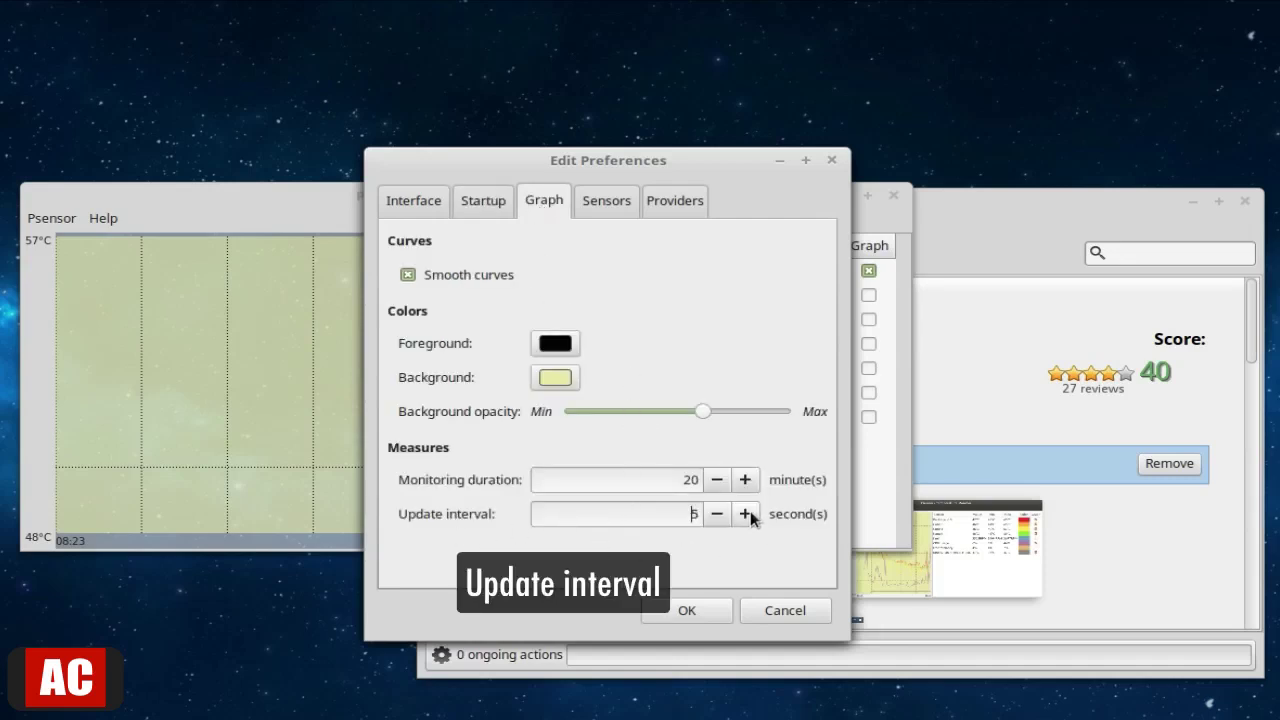
left_click(747, 513)
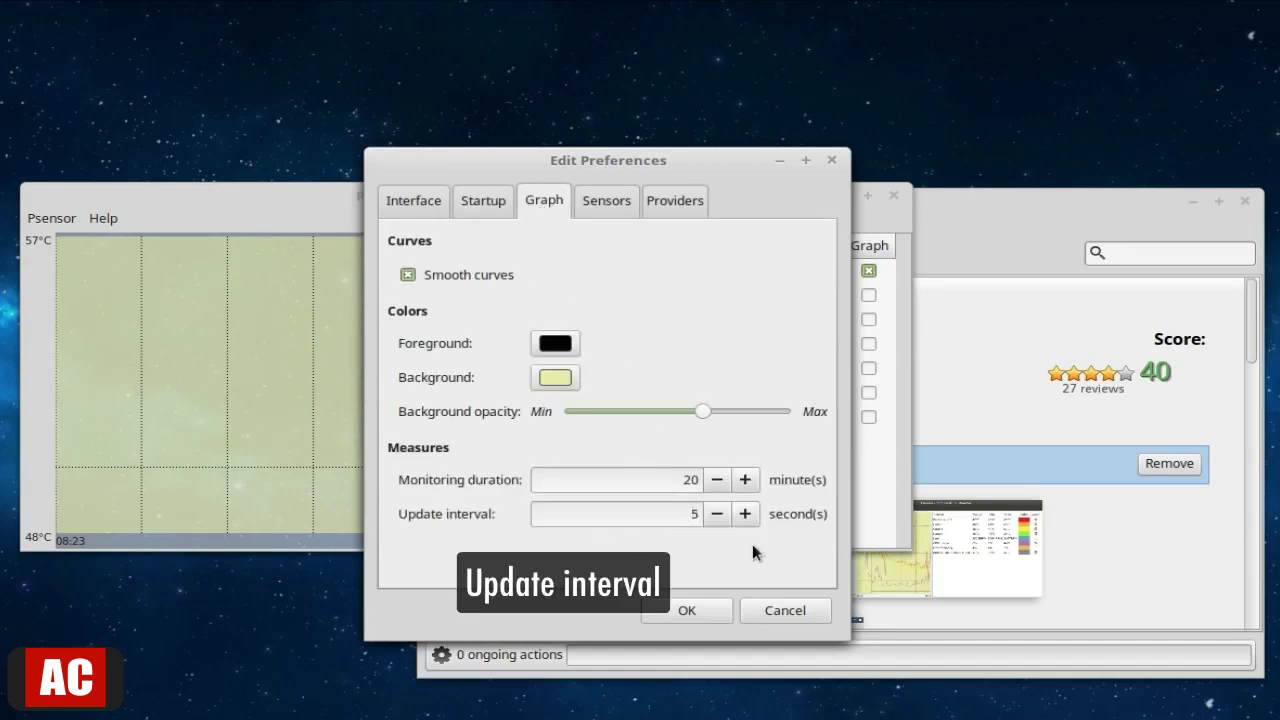
Raise the graph's background opacity to the maximum and save the preferences
left_click(621, 205)
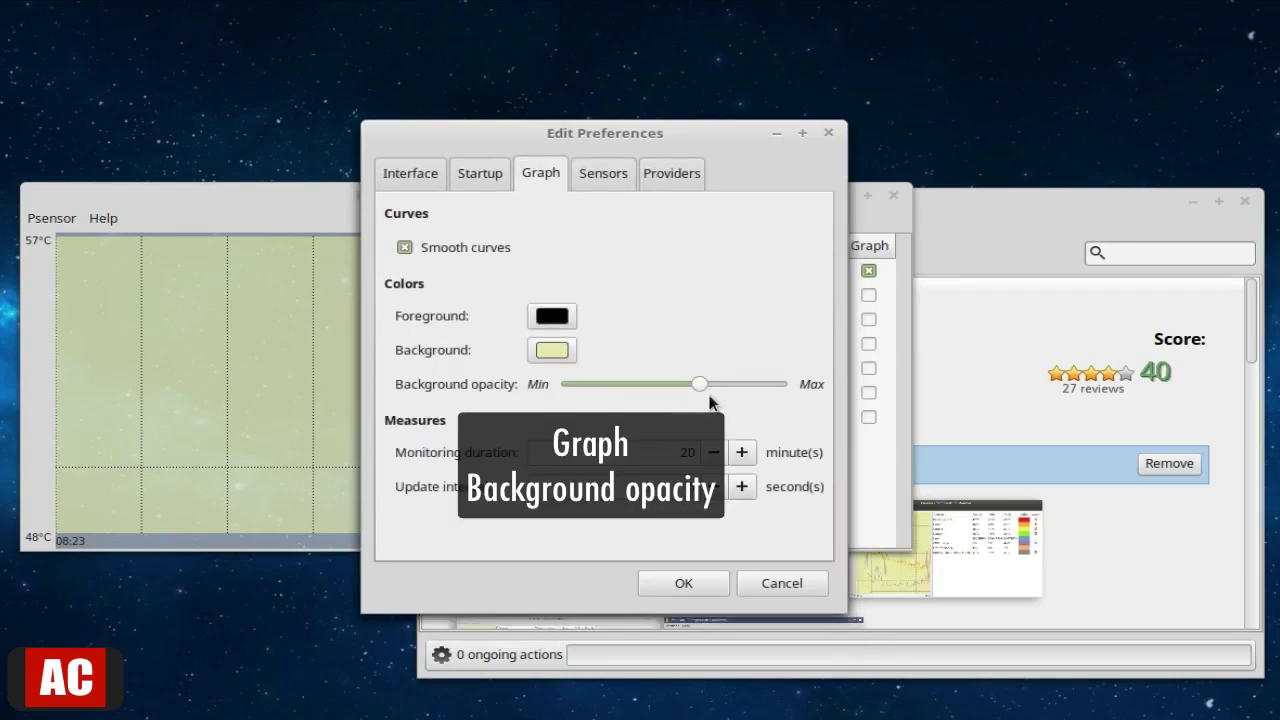
left_click_drag(704, 388, 790, 388)
left_click(702, 588)
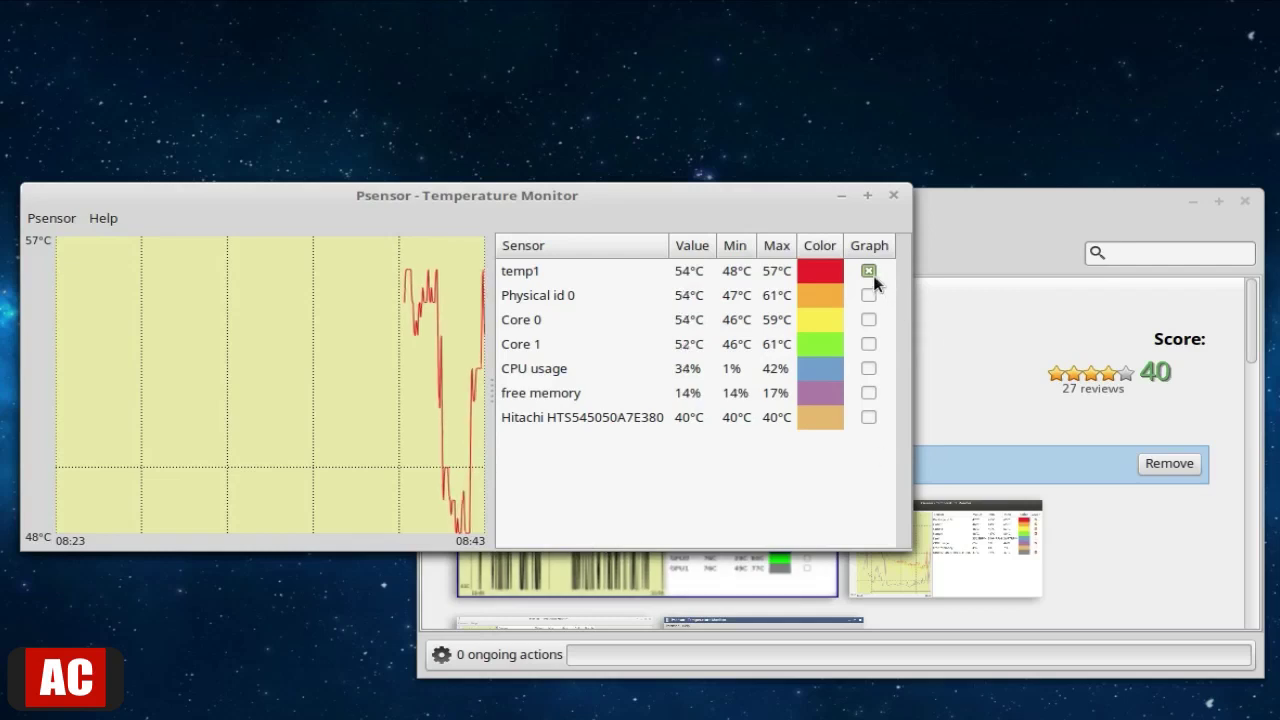
Add CPU usage to the graph and remove temp1 from it
left_click(869, 368)
left_click(869, 272)
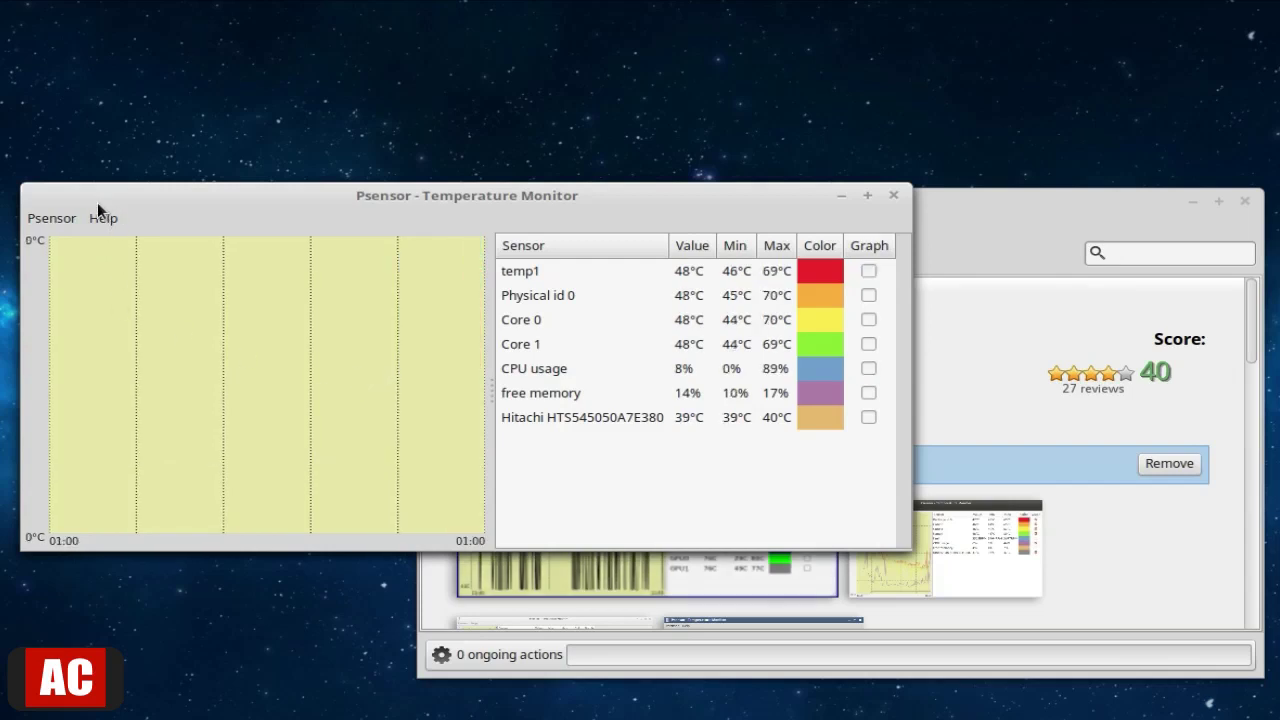
View Psensor's About information and close it
left_click(103, 218)
left_click(108, 240)
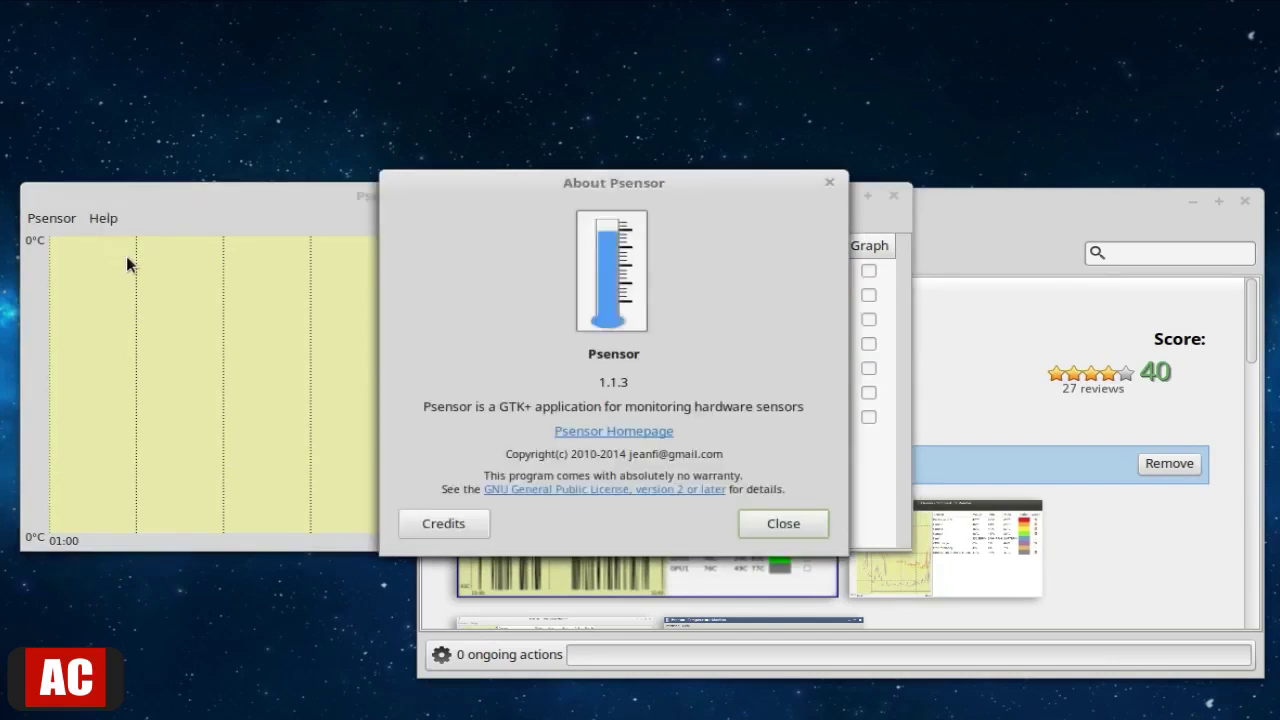
left_click(775, 522)
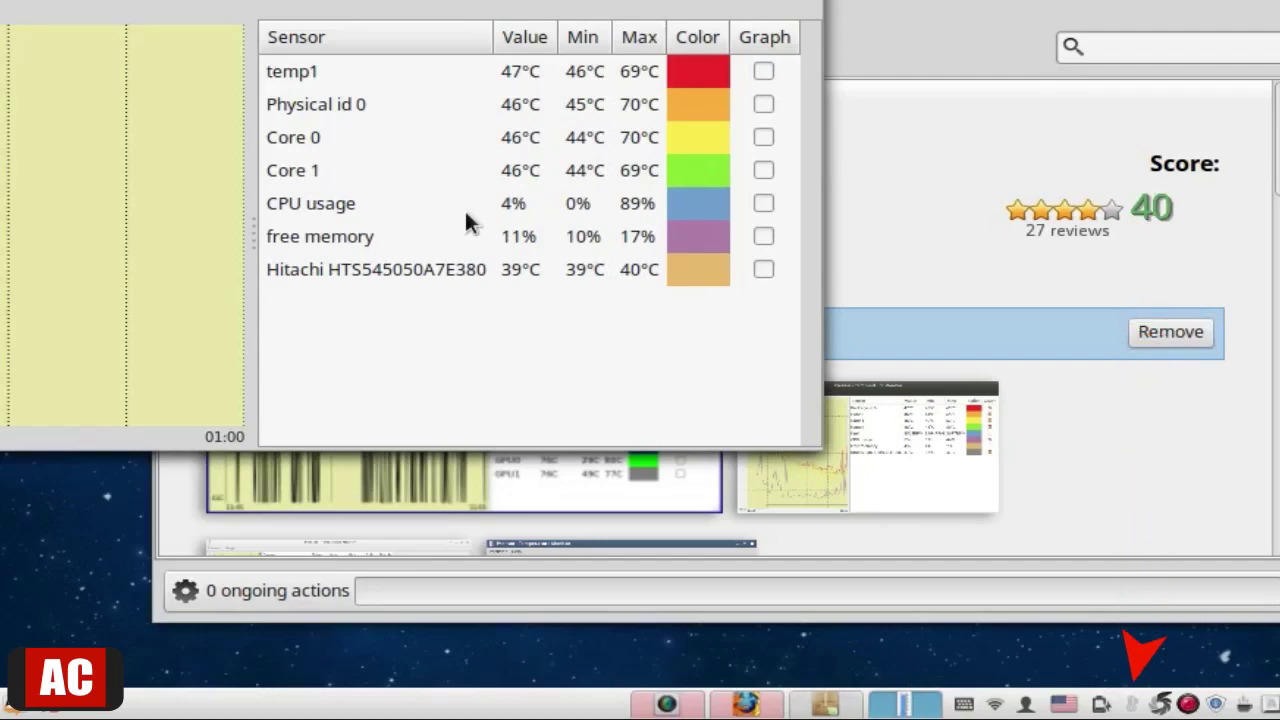
Open the sensor preferences for temp1 and view its alarm settings, moving the dialog fully into view
right_click(389, 58)
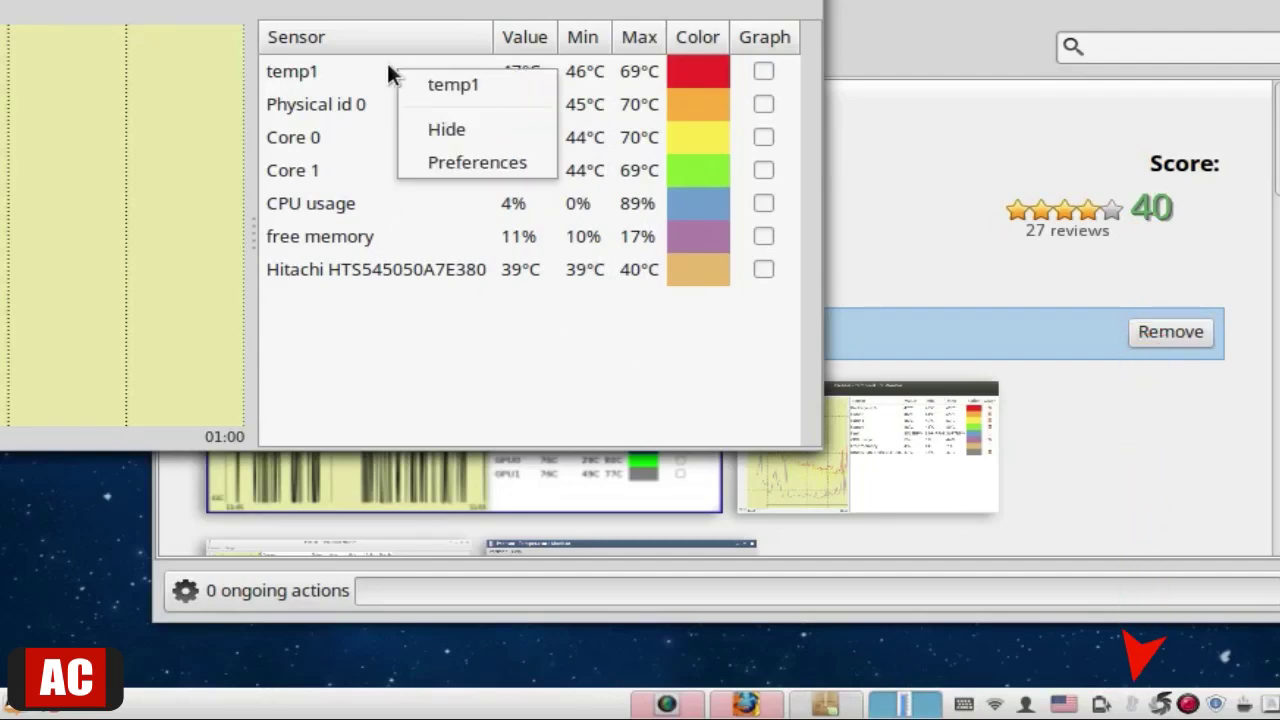
left_click(414, 164)
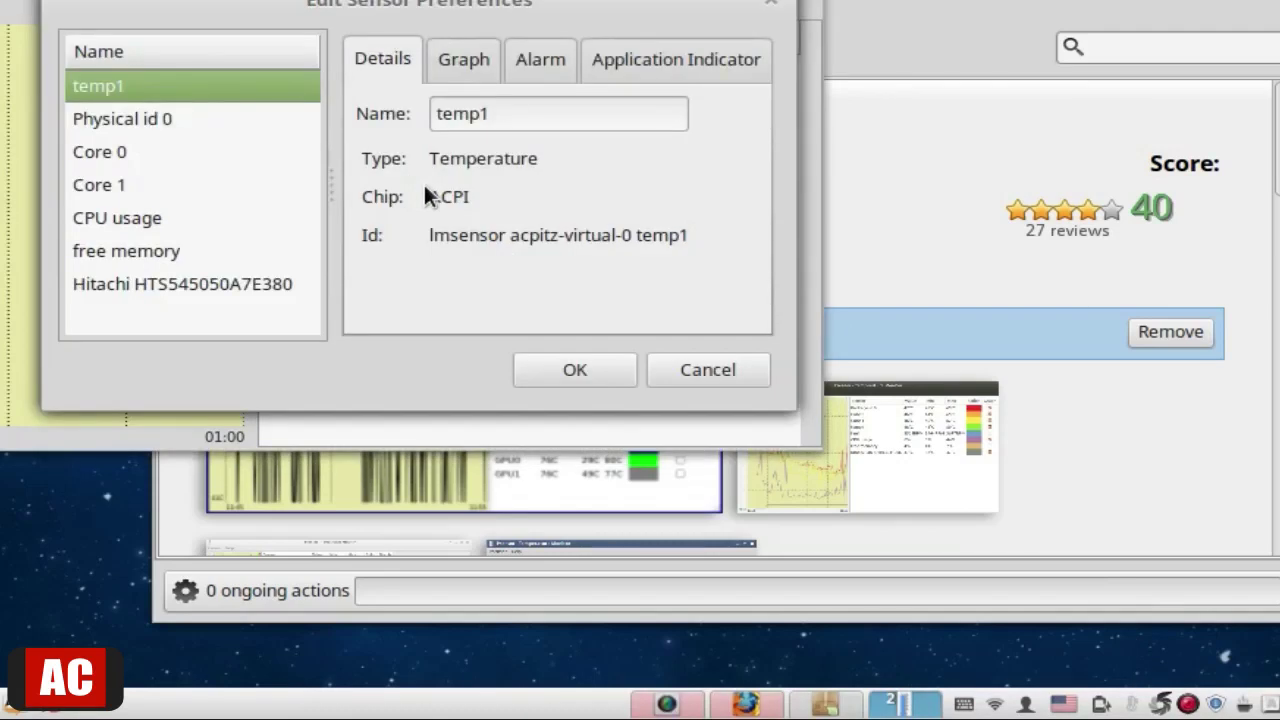
left_click(547, 61)
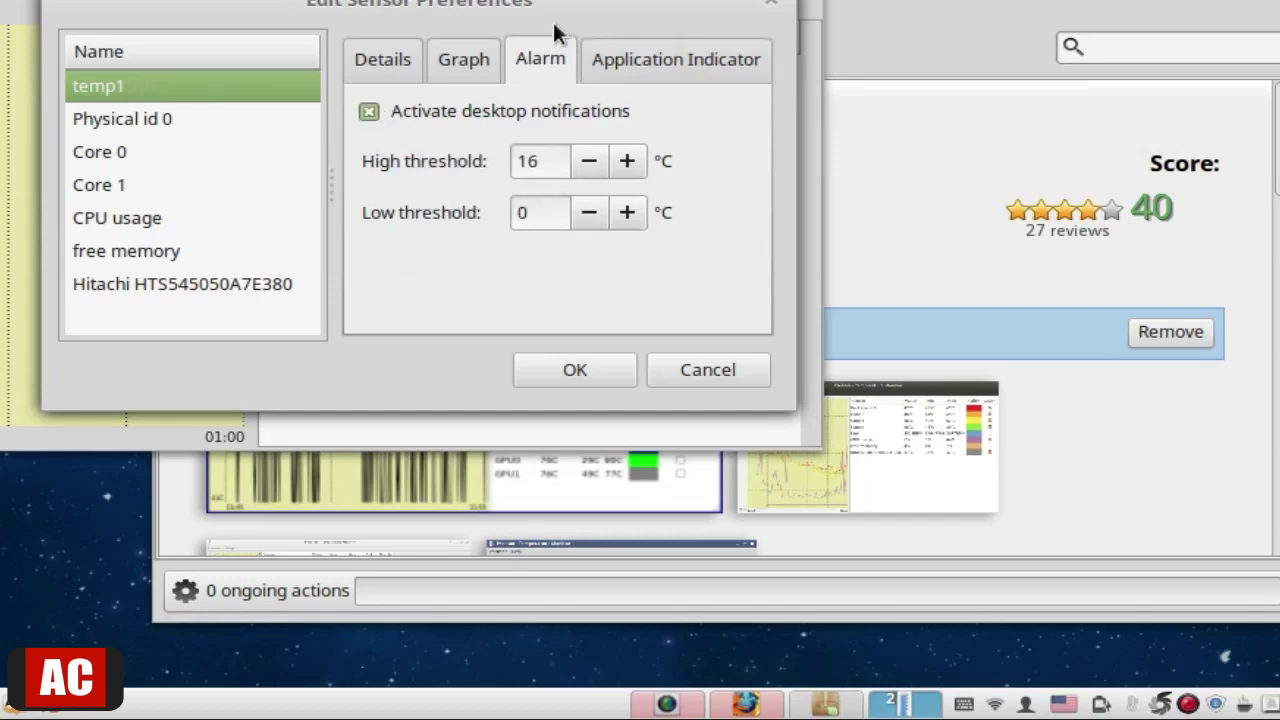
left_click_drag(552, 14, 561, 130)
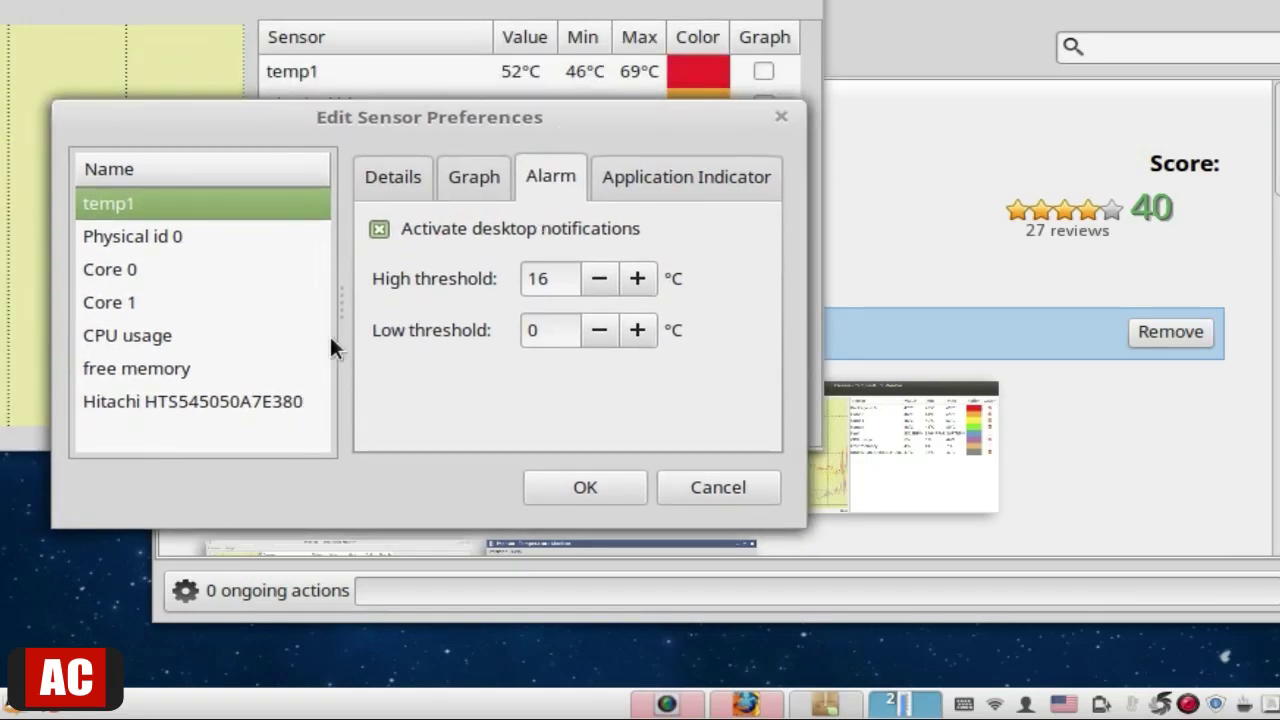
Review the alarm settings of every other sensor from Physical id 0 to Hitachi HTS545050A7E380, and accept the sensor preferences
left_click(133, 237)
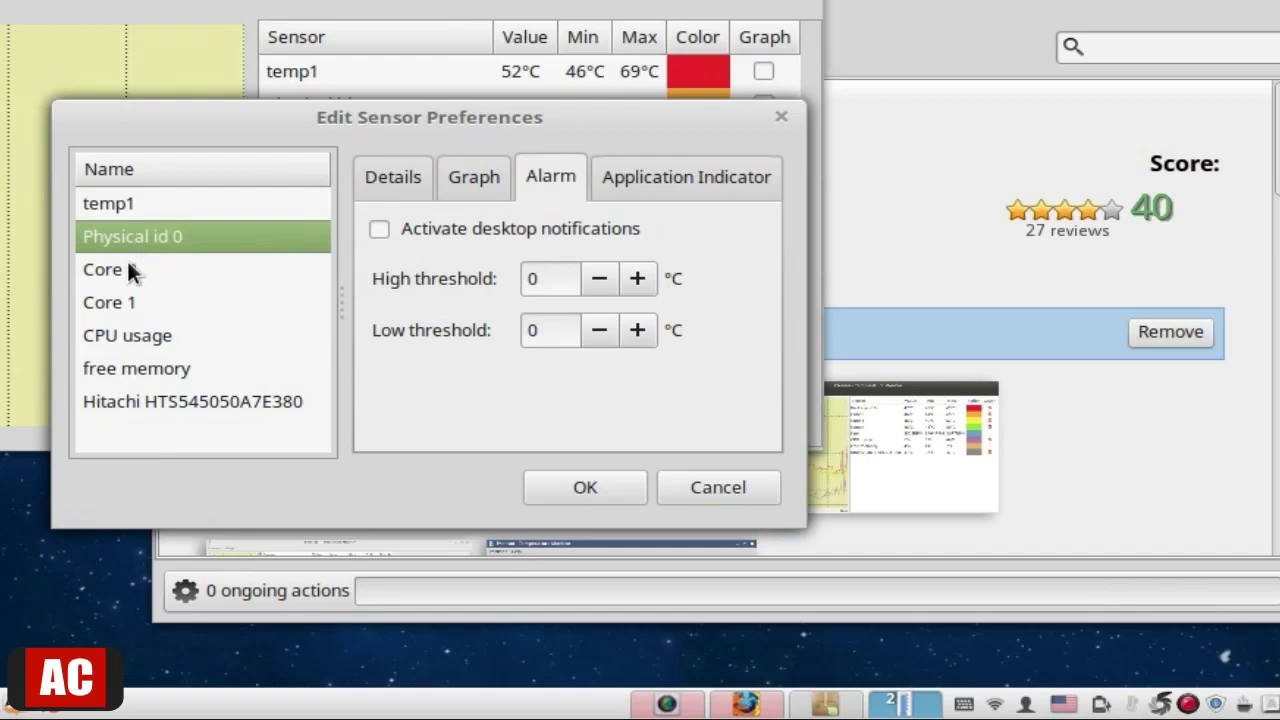
left_click(127, 268)
left_click(129, 301)
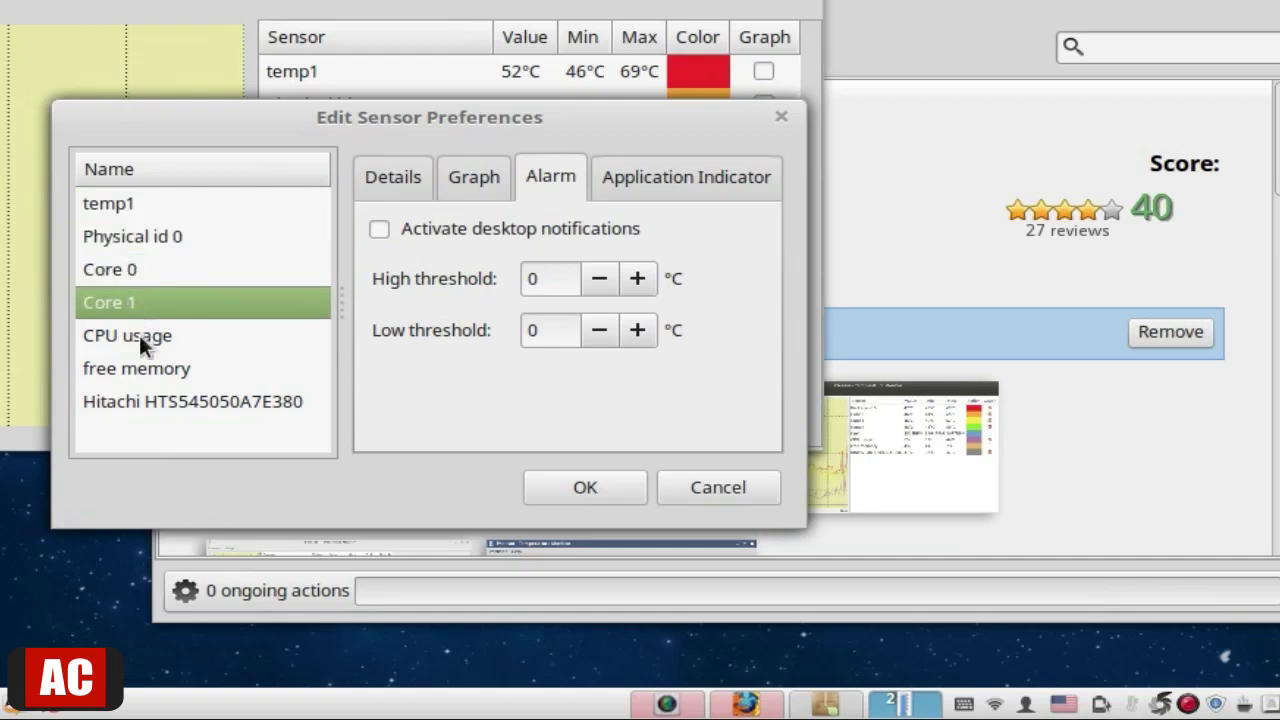
left_click(139, 335)
left_click(164, 369)
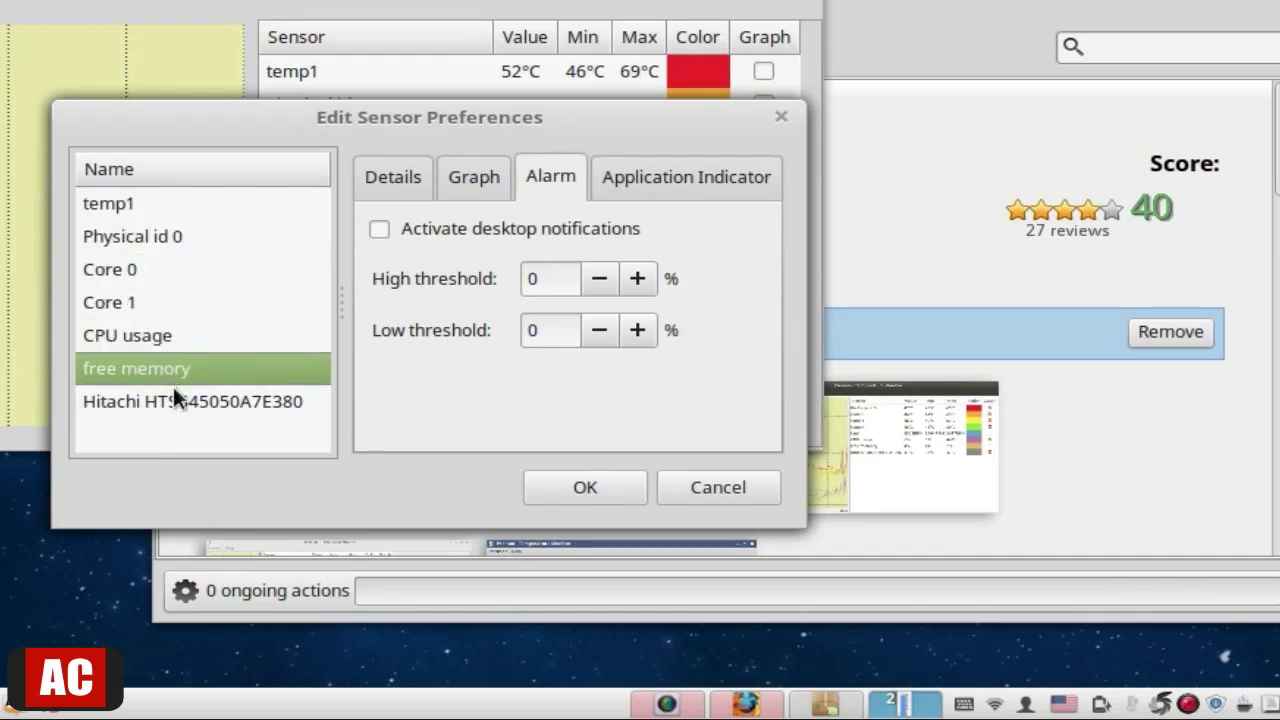
left_click(170, 403)
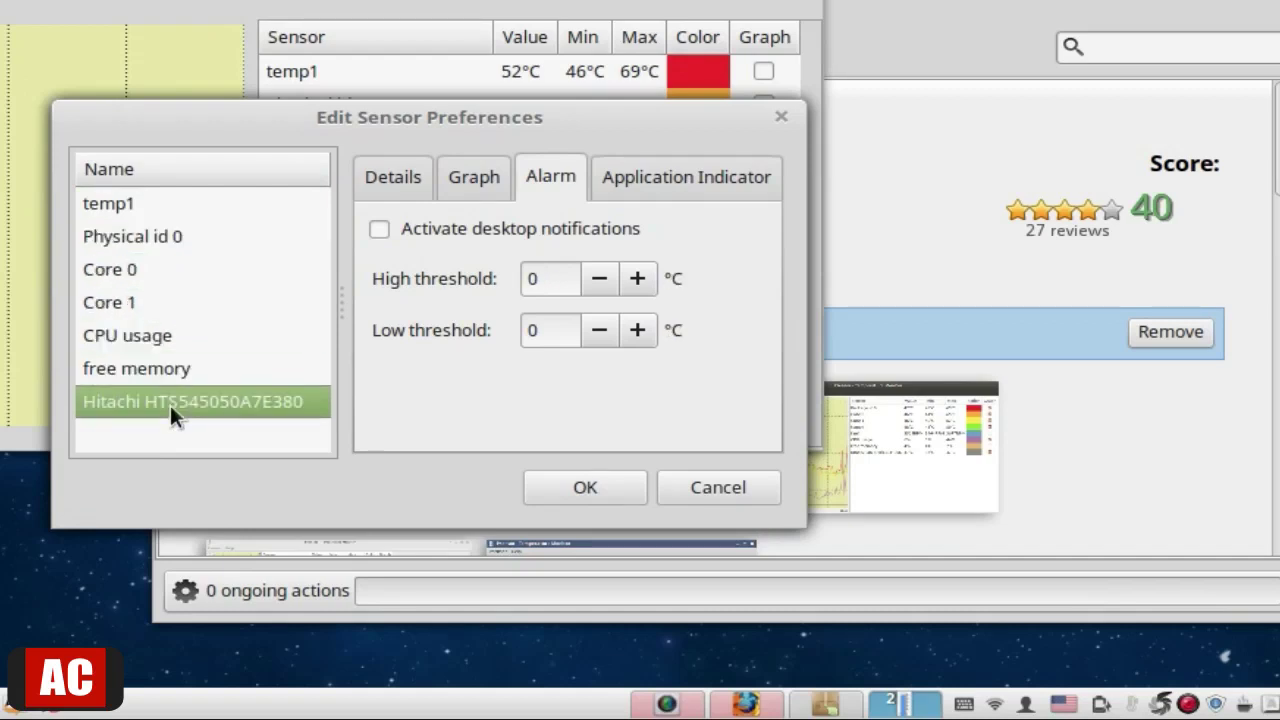
left_click(604, 487)
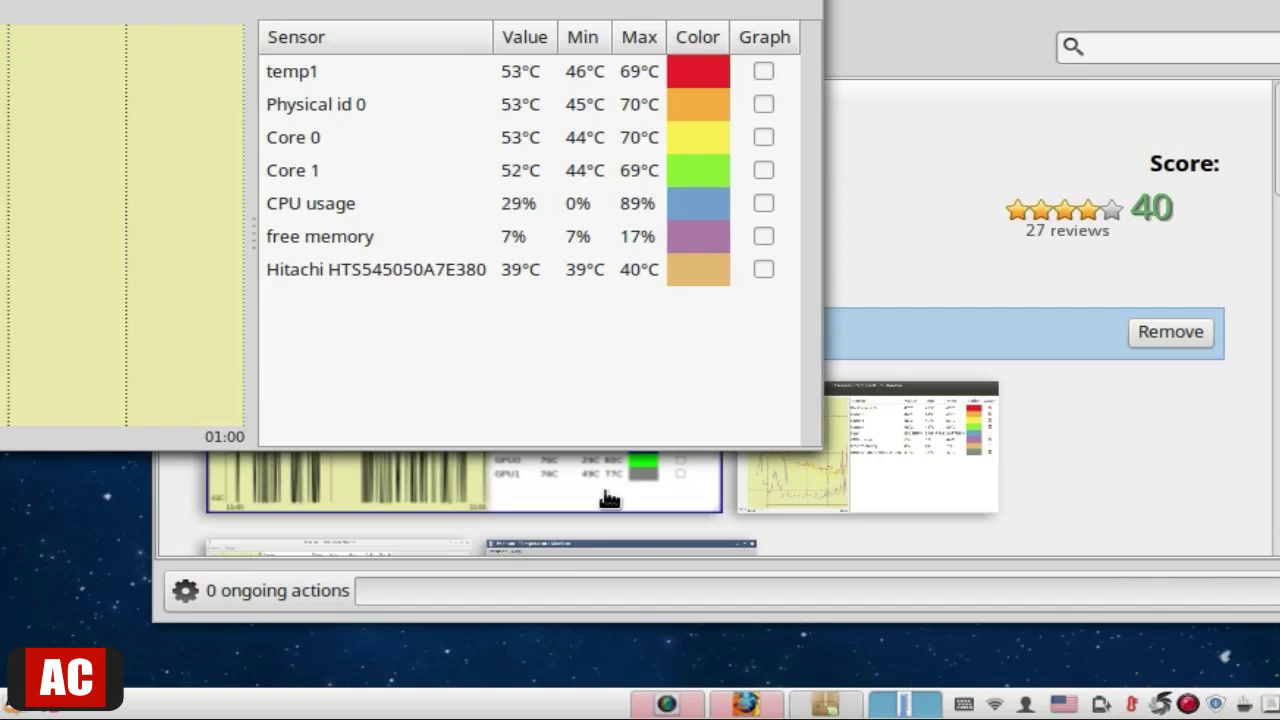
Deactivate desktop notifications in the alarm settings of the temp1 sensor and save the change
right_click(347, 96)
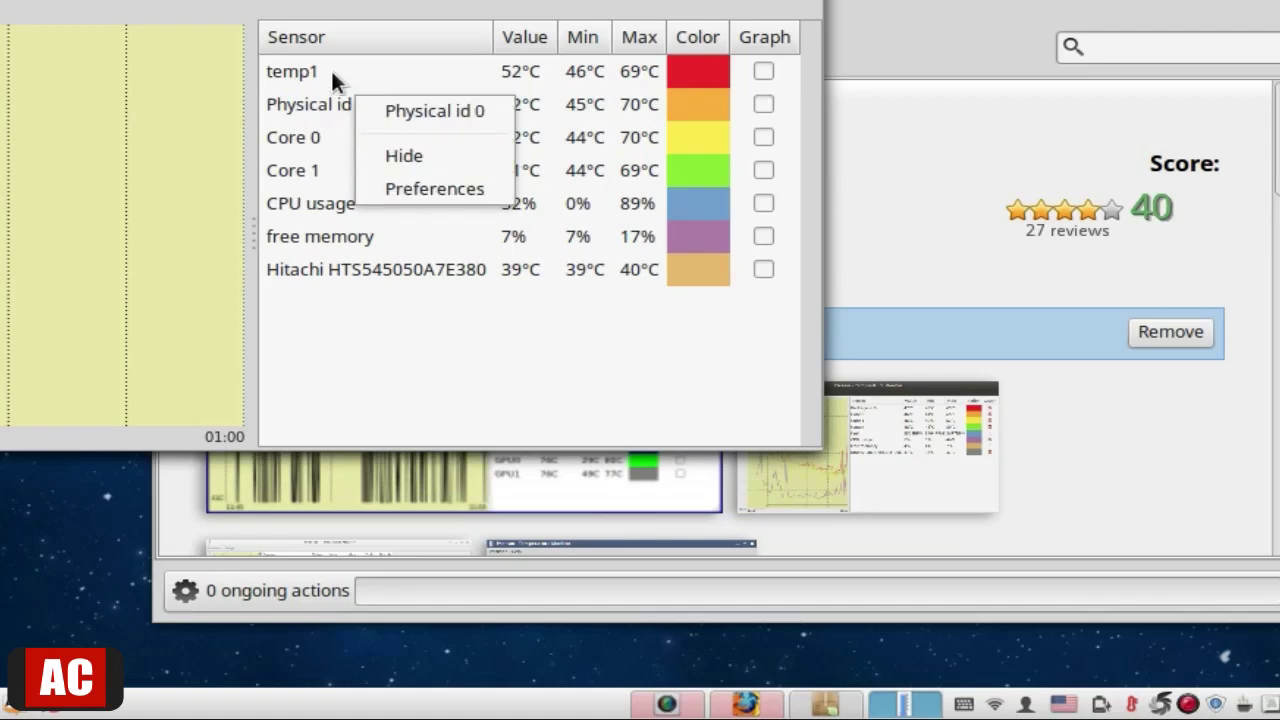
left_click(331, 68)
right_click(334, 63)
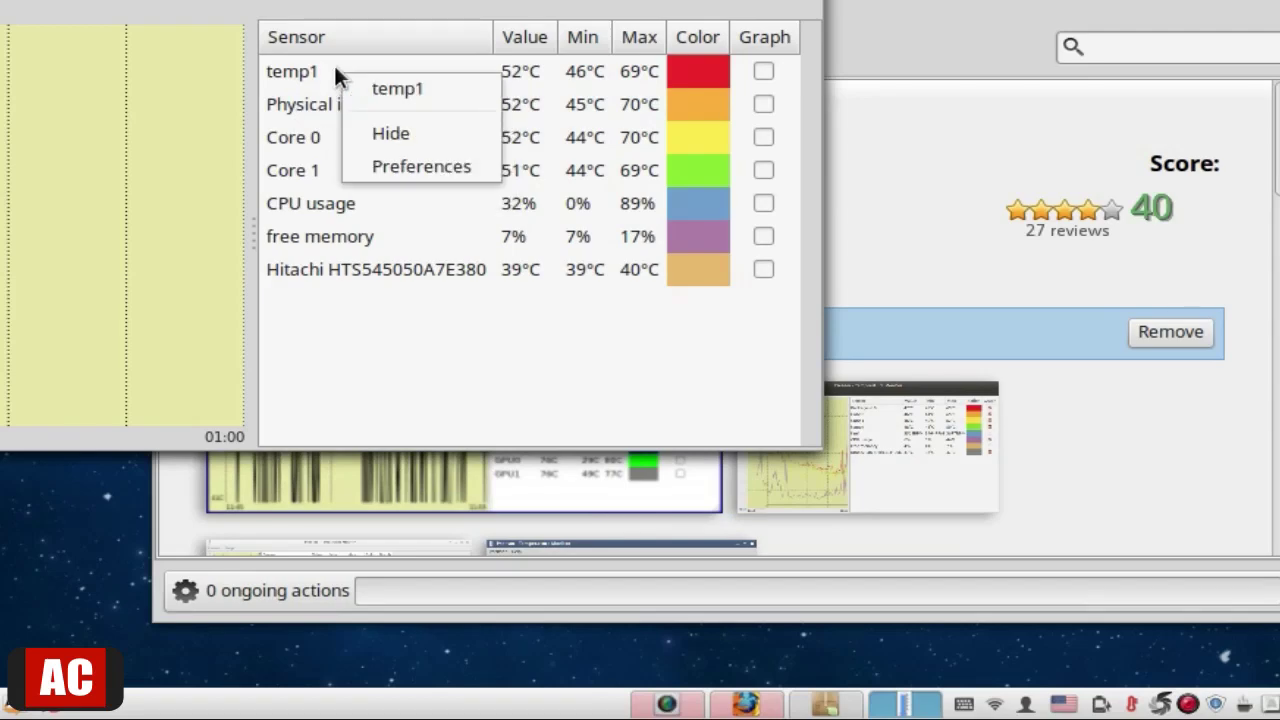
left_click(368, 170)
left_click(545, 60)
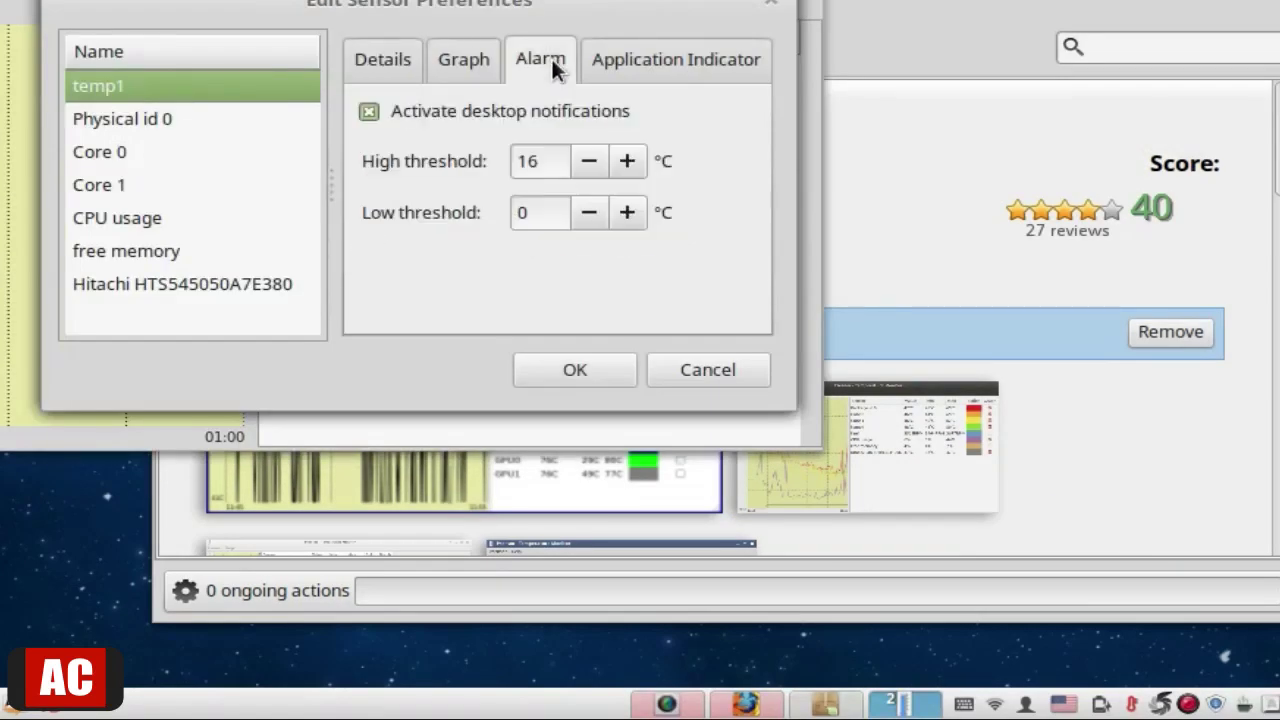
left_click(368, 112)
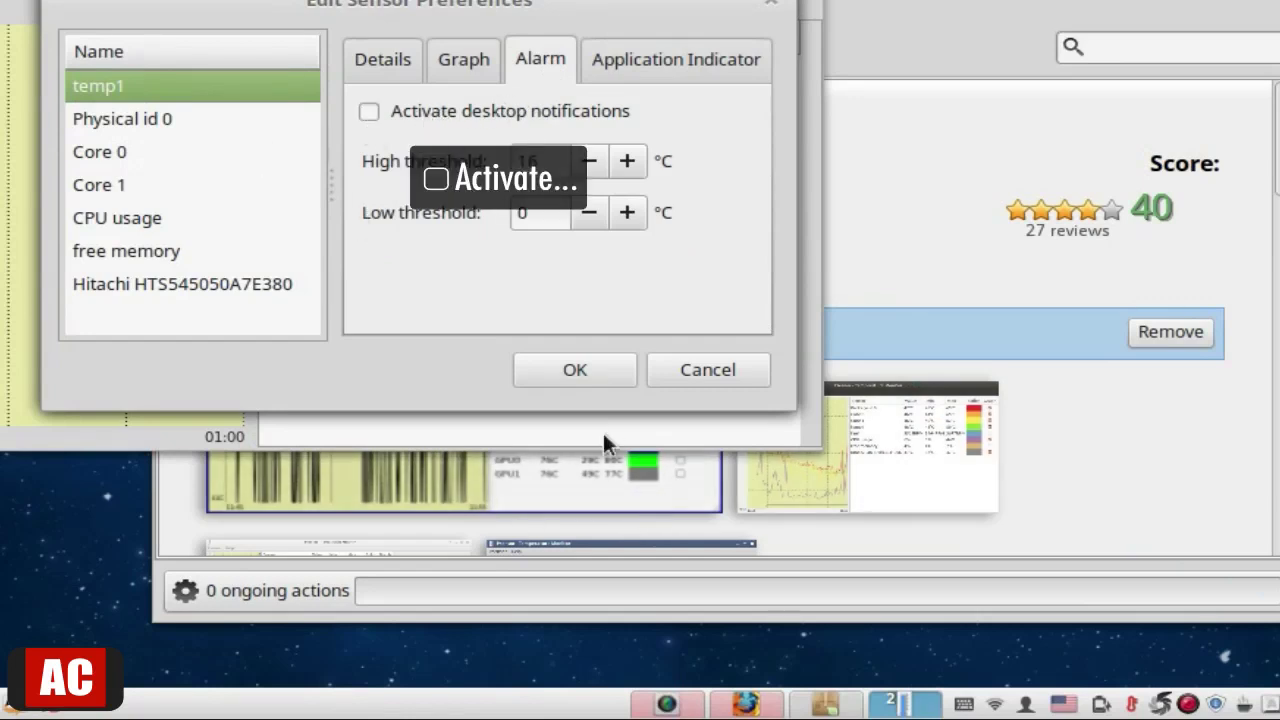
left_click(575, 370)
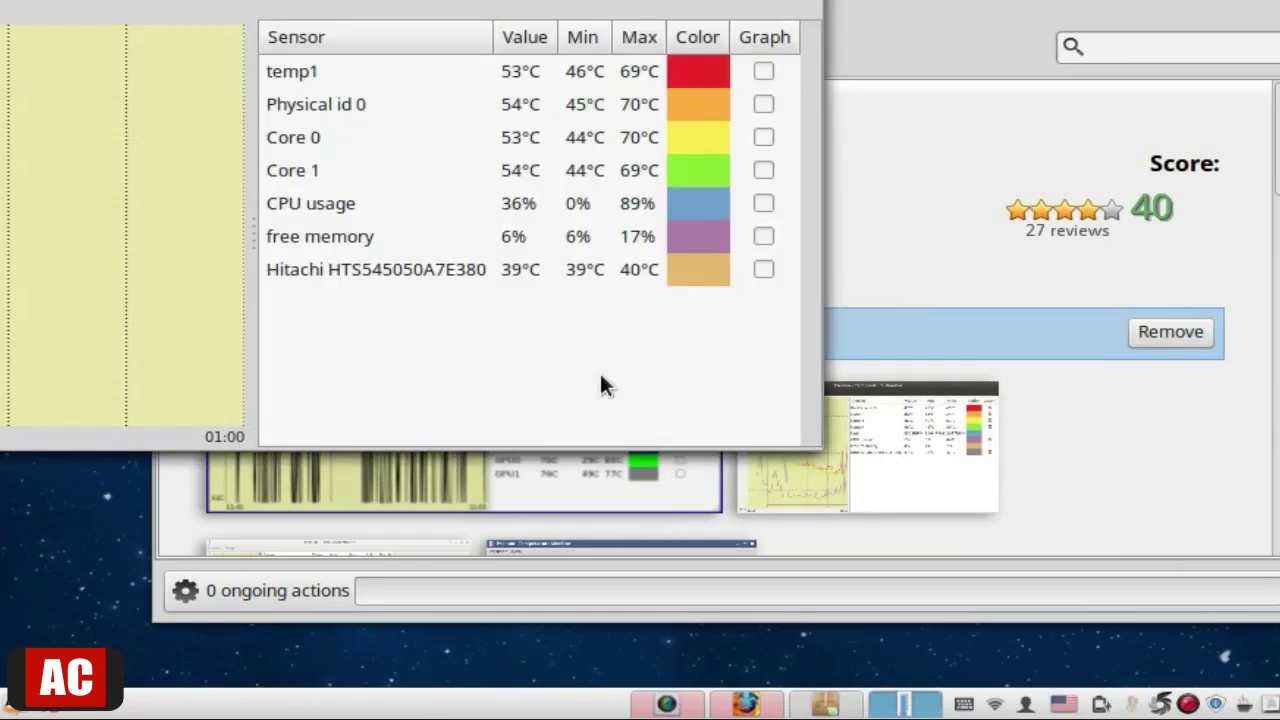